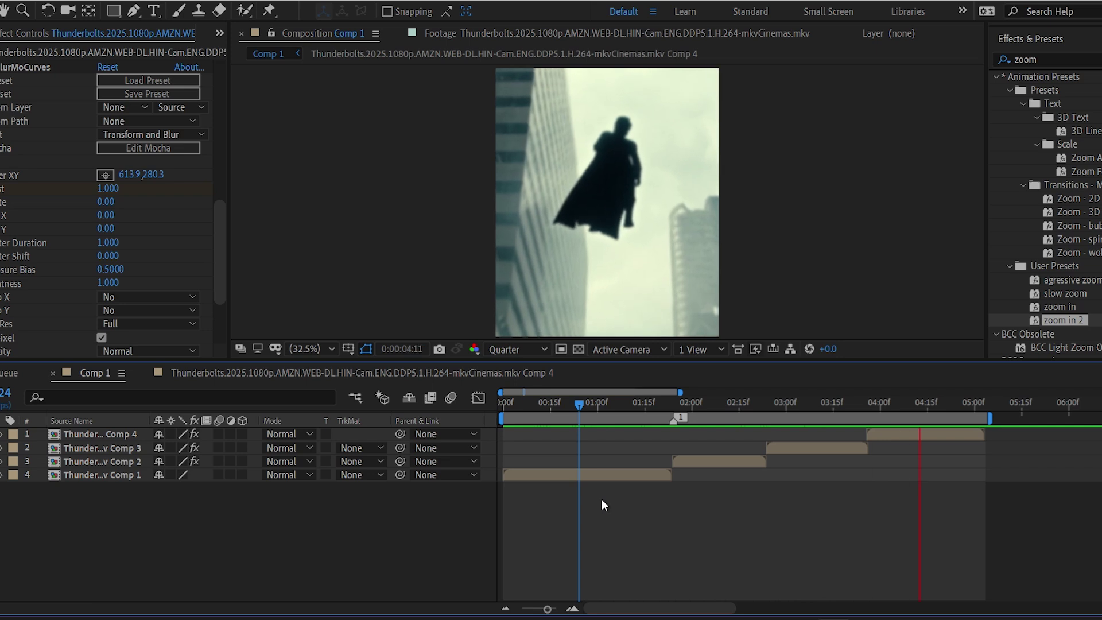
- Add an adjustment layer with the time set to 0:00:00:22 and place it directly above the bottom Comp 1 clip
key("space")
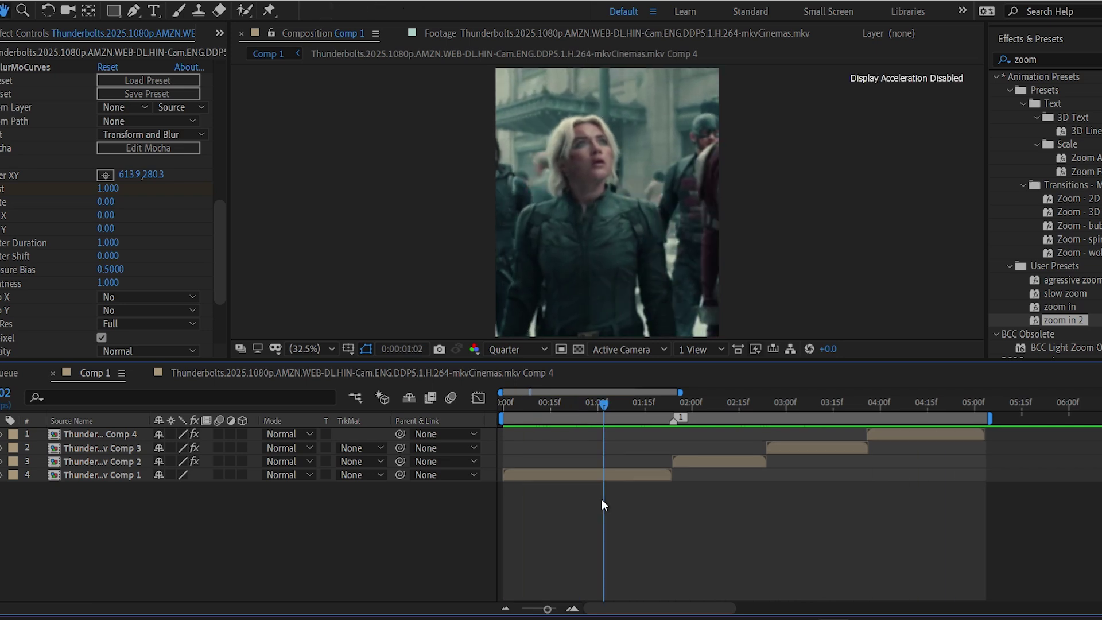
left_click_drag(594, 402, 573, 402)
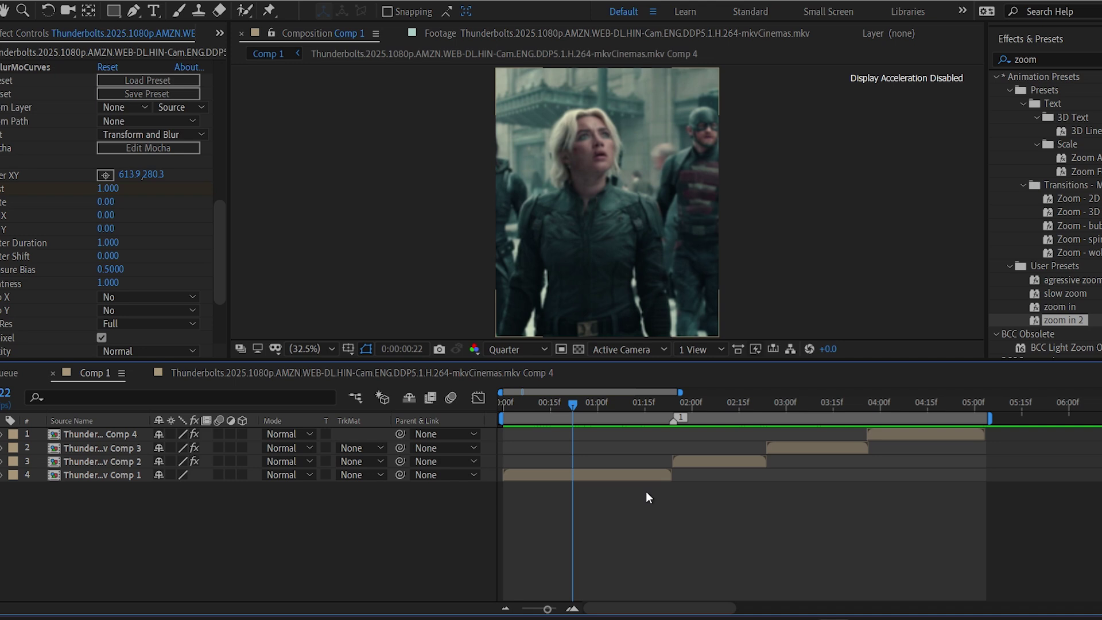
key("ctrl+alt+y")
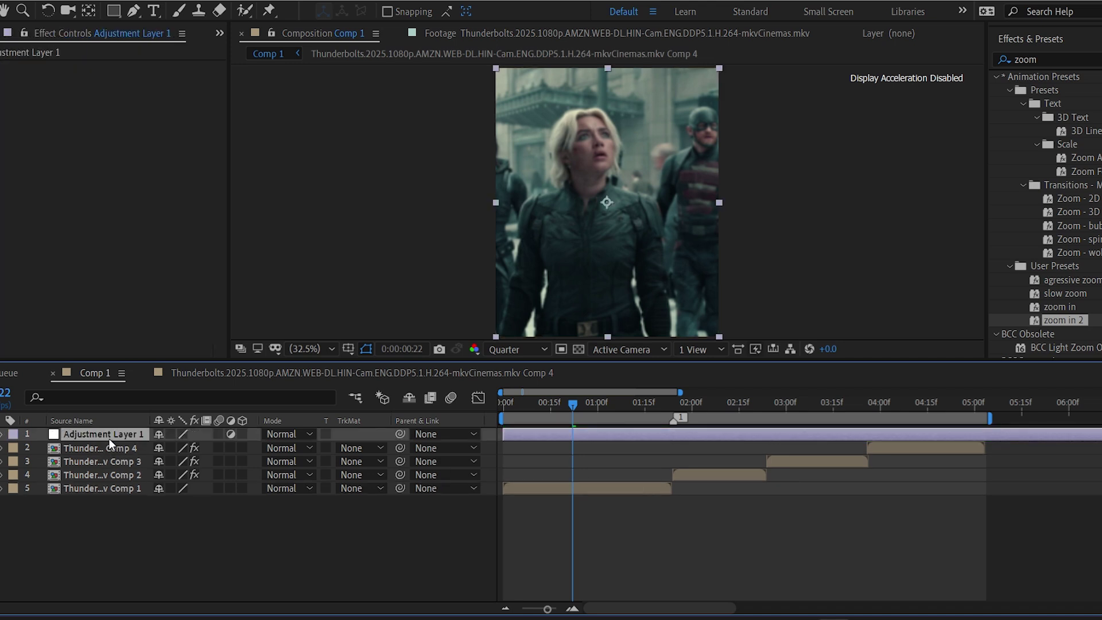
left_click_drag(116, 467, 116, 486)
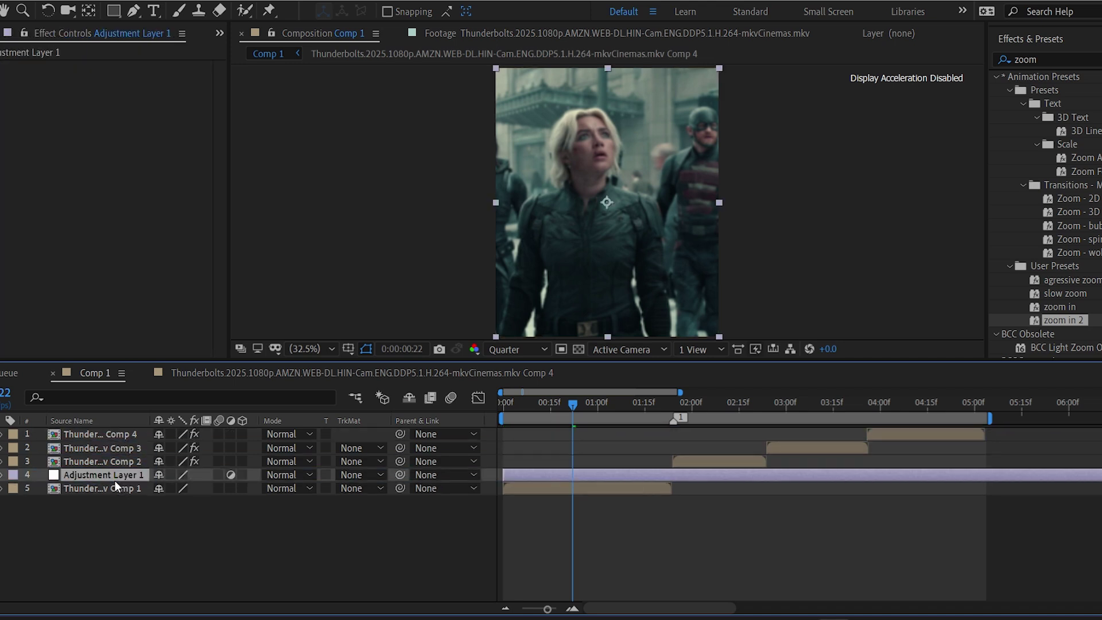
- Trim the adjustment layer to run from 0:00:00:22 to the end of the bottom clip, removing the excess part
left_click(622, 489)
key("o")
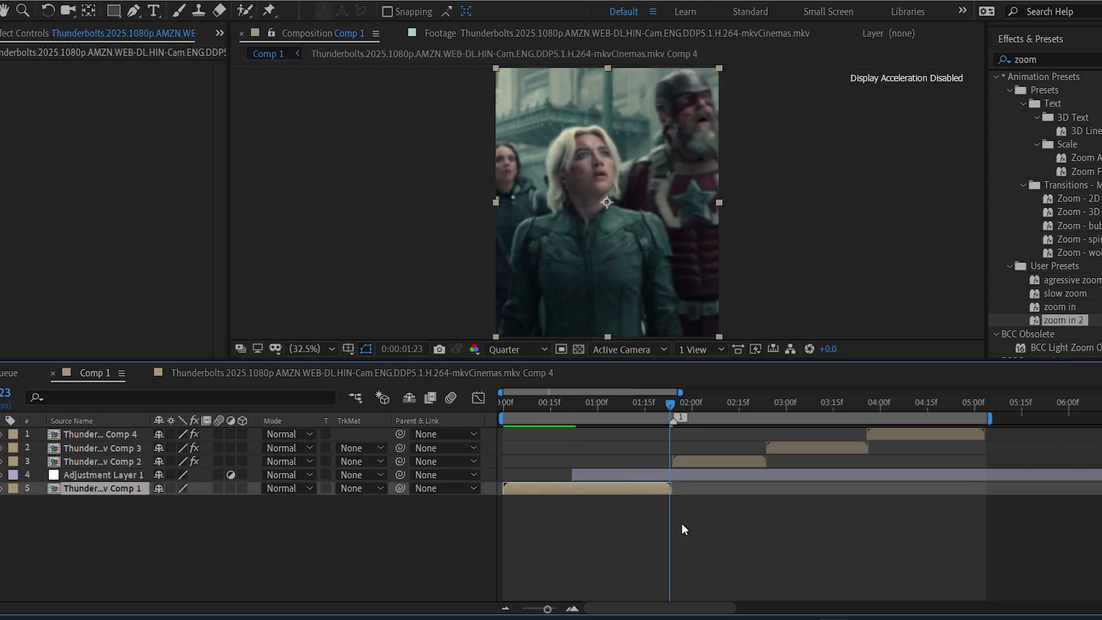
key("Page_Down")
left_click(684, 473)
key("alt+bracketright")
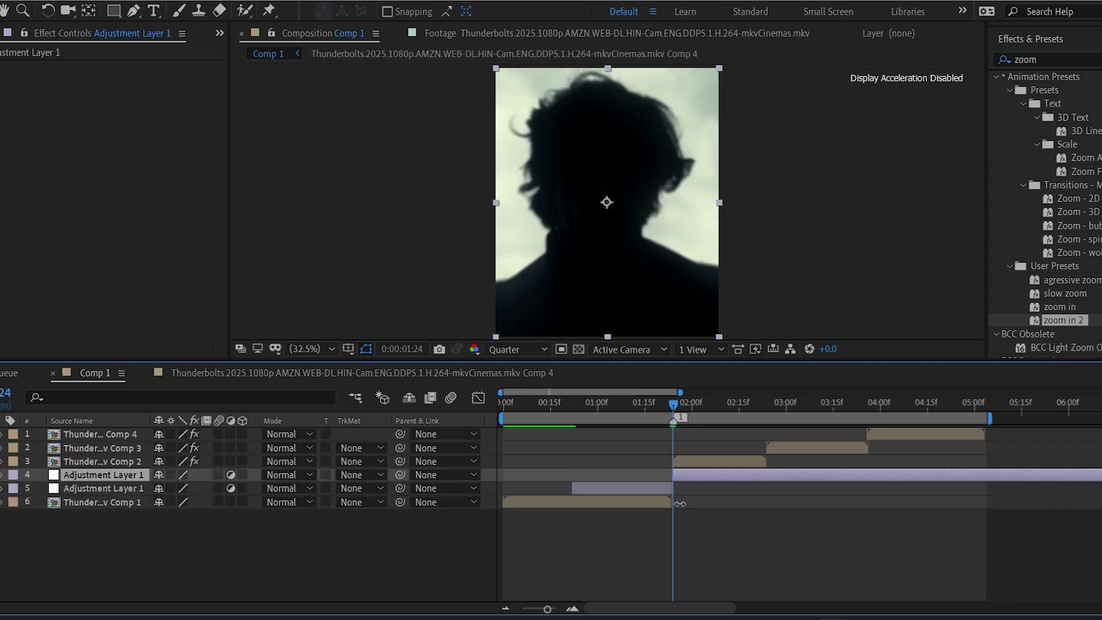
left_click(680, 504)
left_click(671, 480)
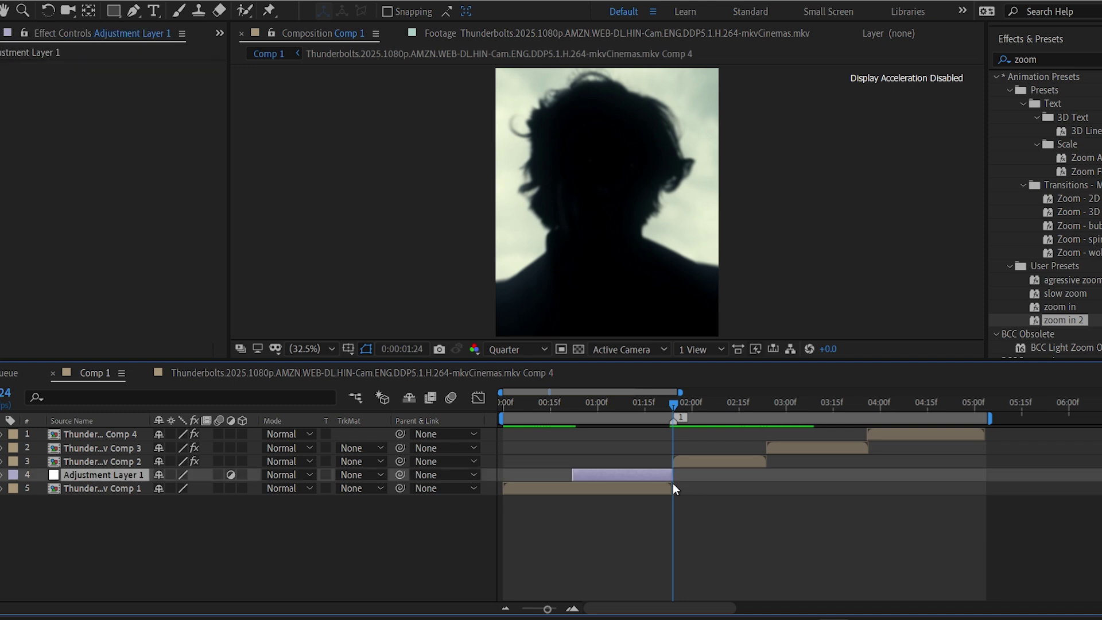
- Find the omino diffusion effect and apply it to the trimmed adjustment layer
key("i")
left_click(1086, 126)
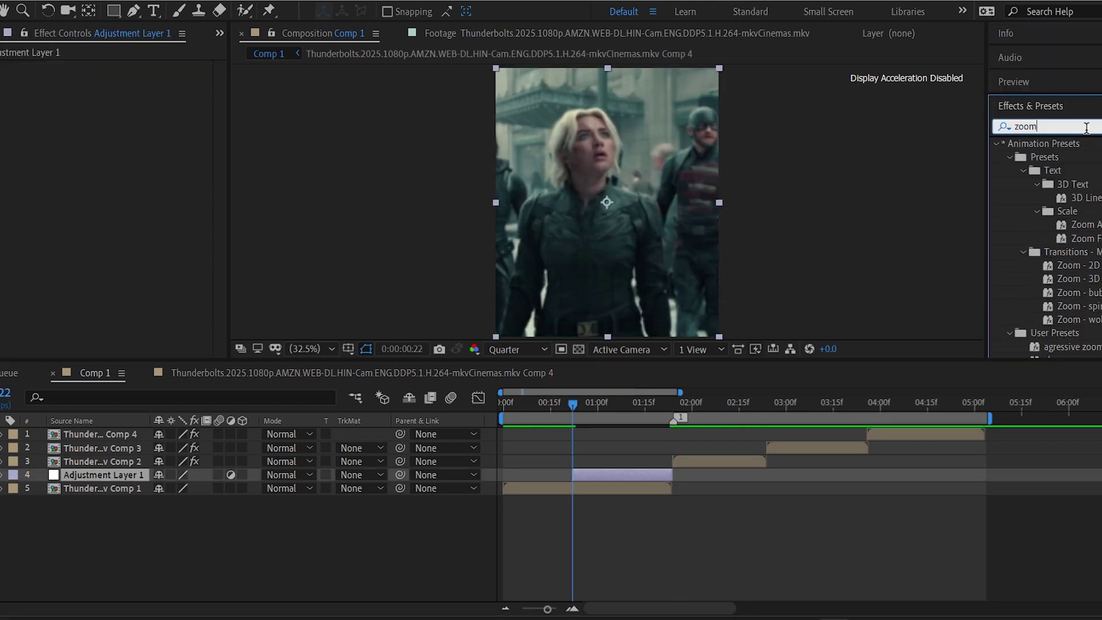
key("BackSpace")
key("BackSpace")
key("BackSpace")
key("BackSpace")
type("omino")
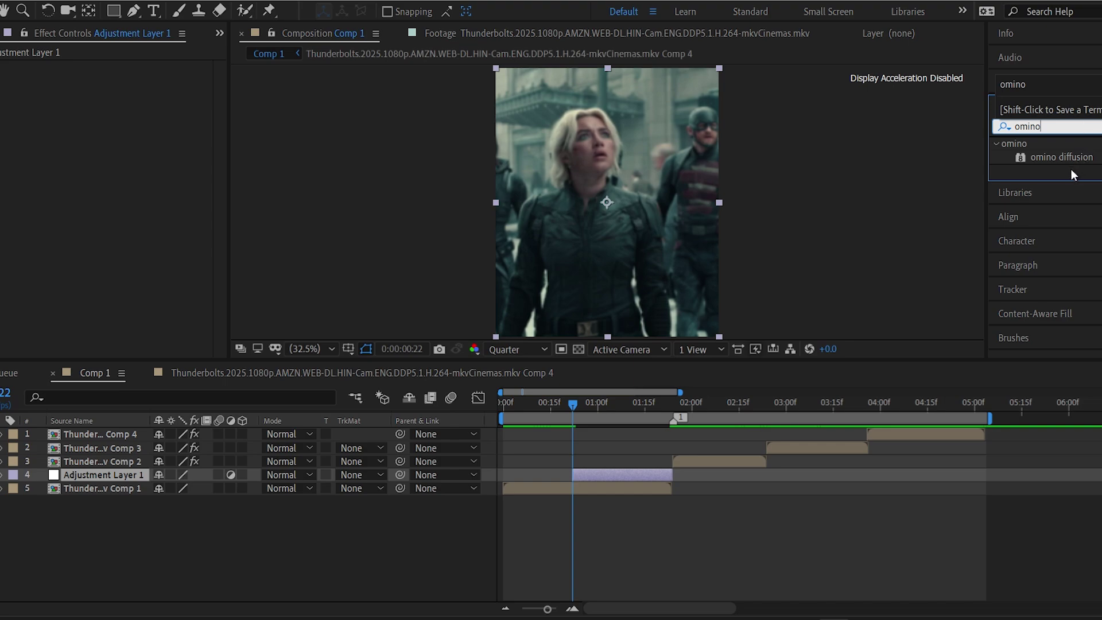
double_click(1062, 157)
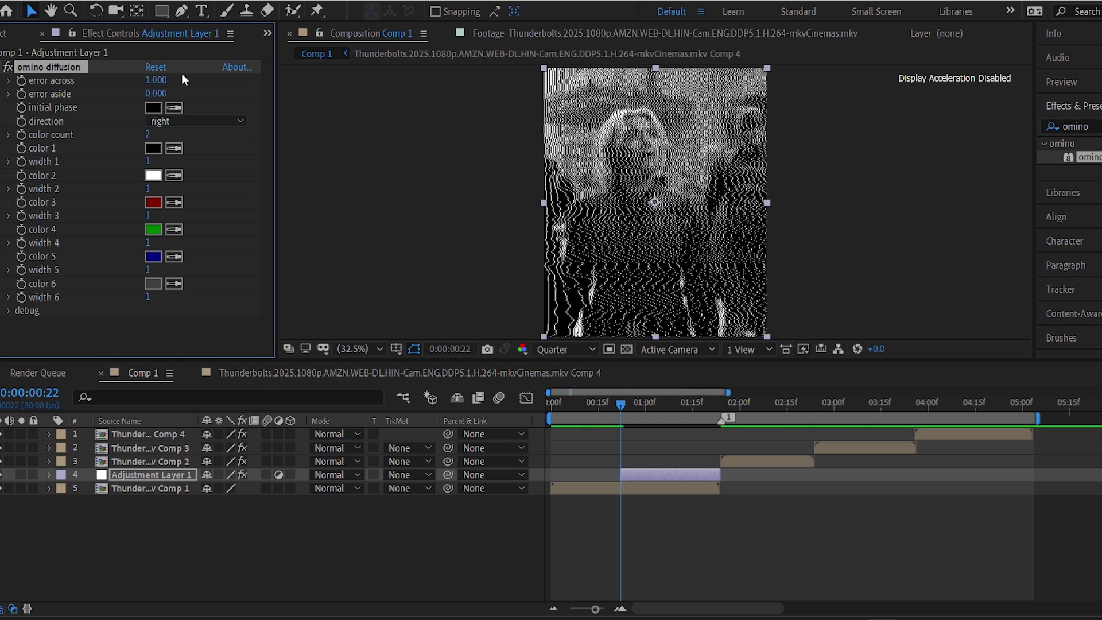
- Keyframe omino diffusion's error across from 1.000 at the adjustment layer's start to 1.650 at 0:00:01:23
left_click(26, 81)
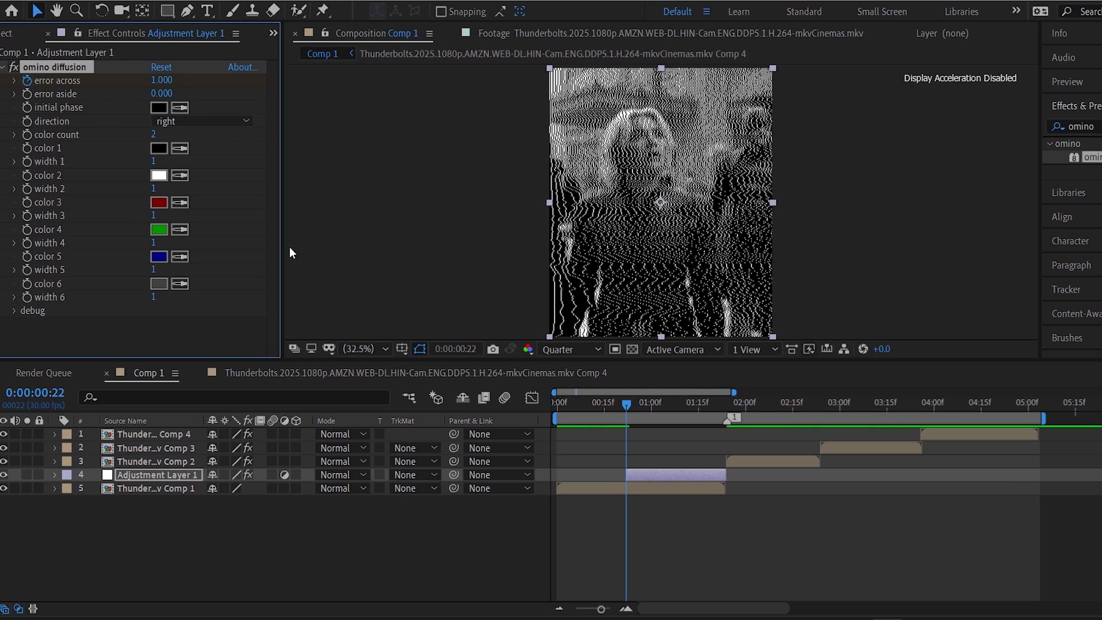
key("u")
key("o")
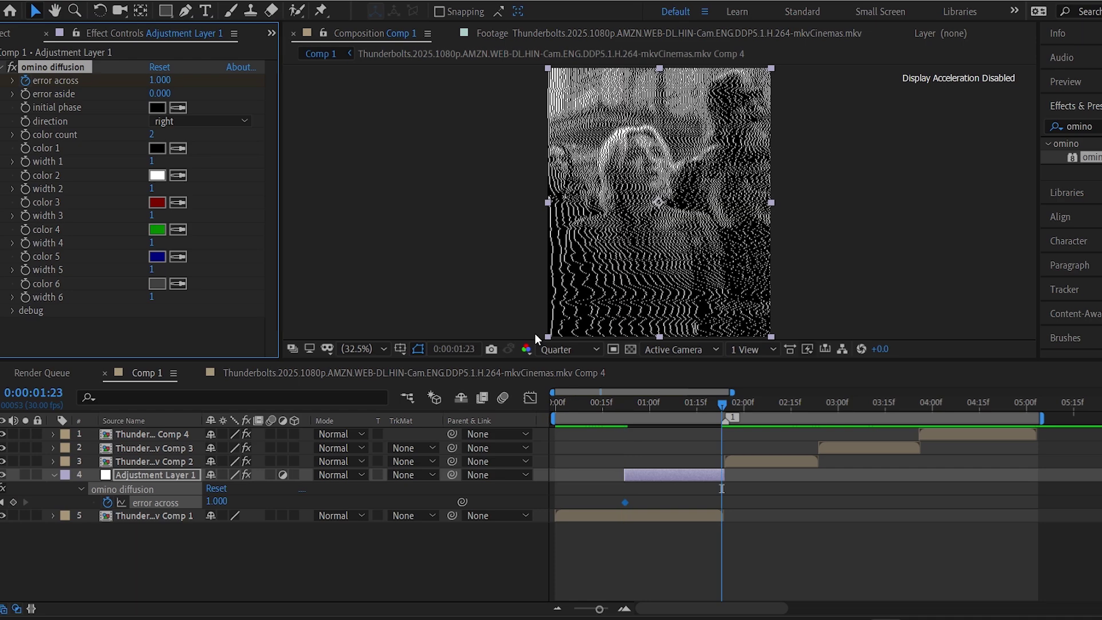
left_click_drag(159, 80, 208, 80)
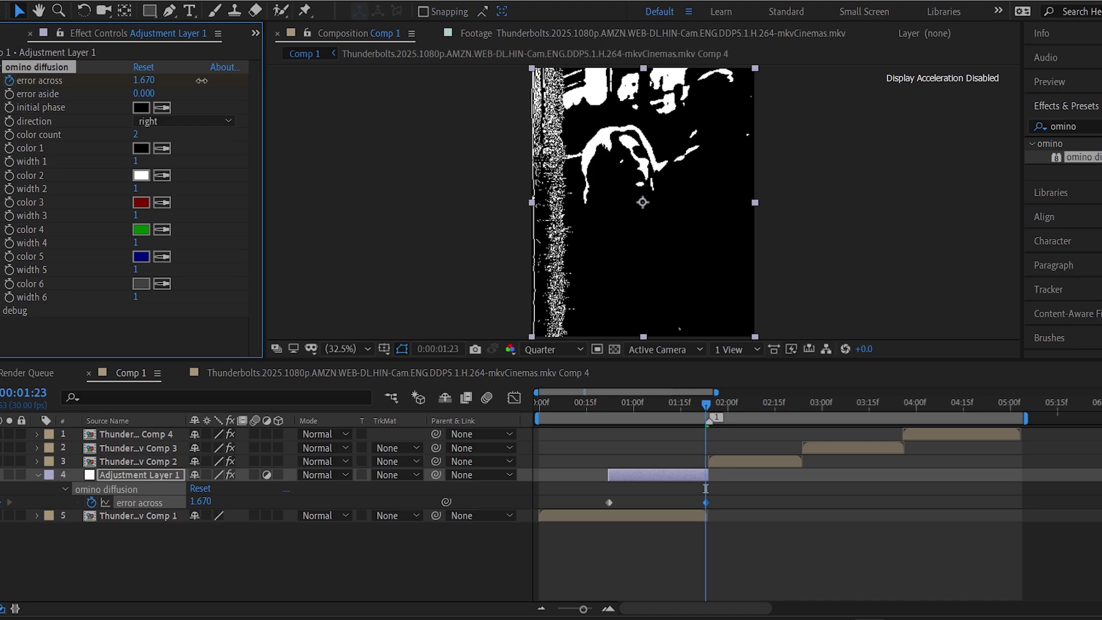
- Apply Easy Ease to both error across keyframes and switch the graph editor to the value graph
left_click_drag(704, 403, 662, 405)
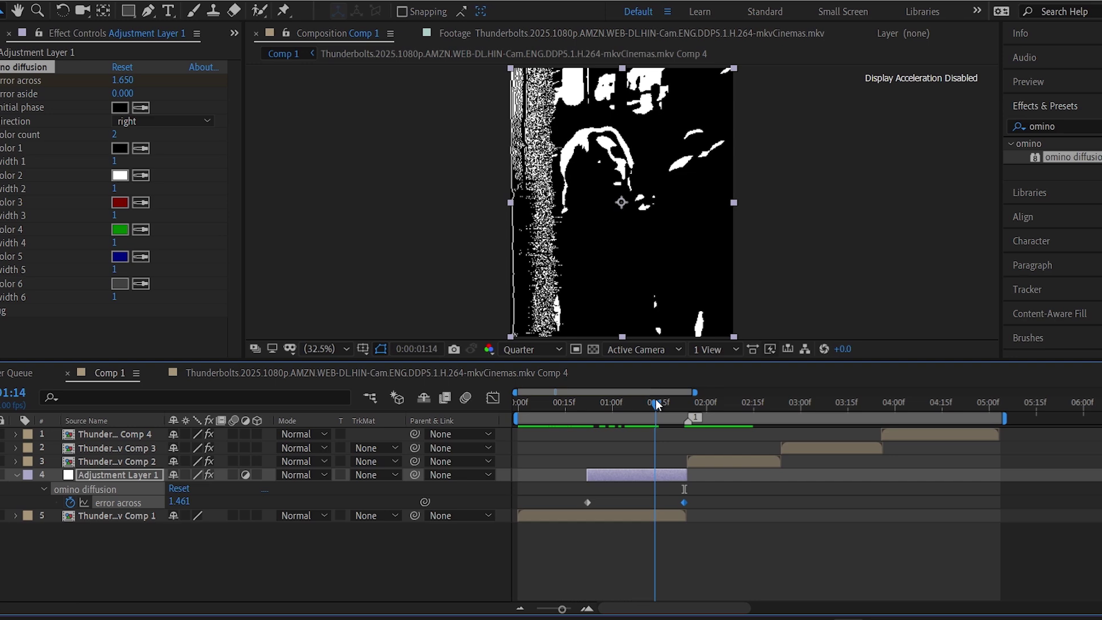
left_click_drag(710, 504, 548, 528)
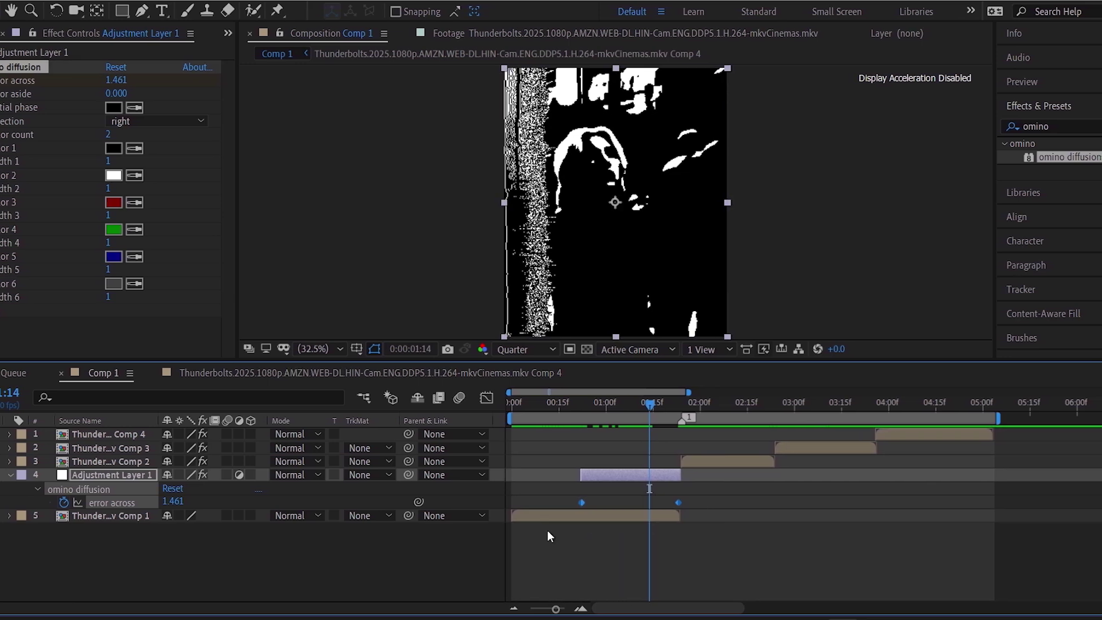
key("F9")
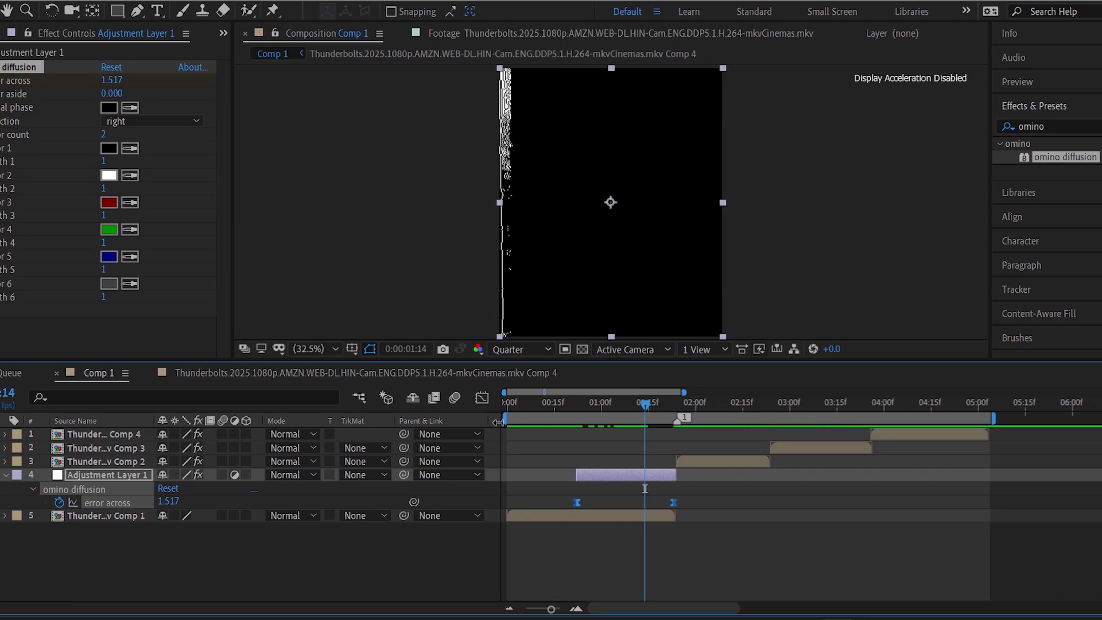
left_click(481, 397)
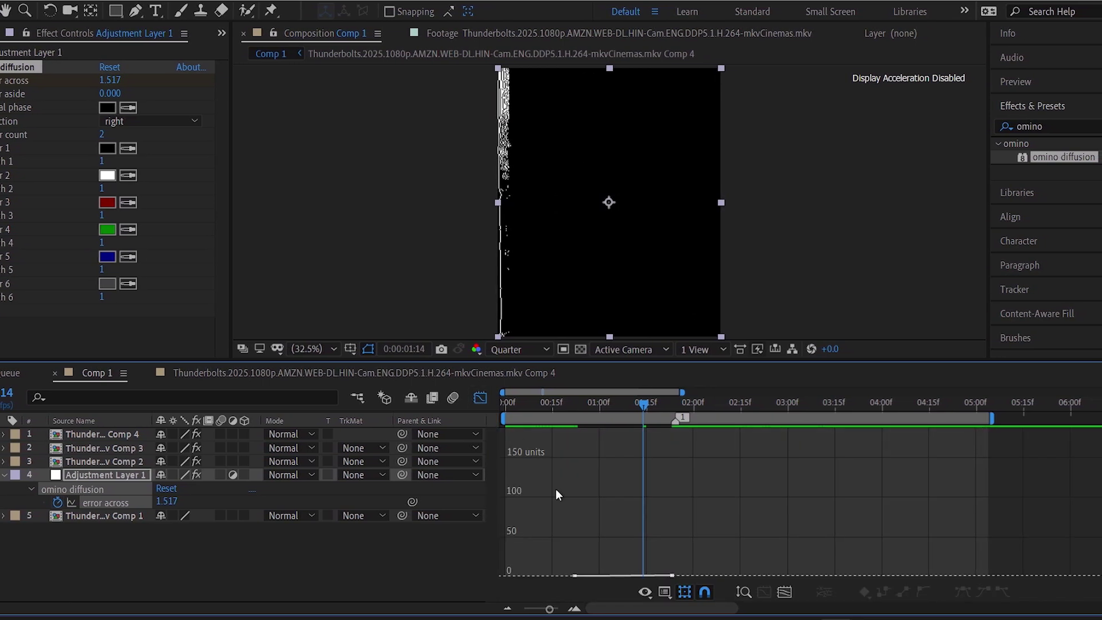
left_click(784, 591)
left_click(791, 518)
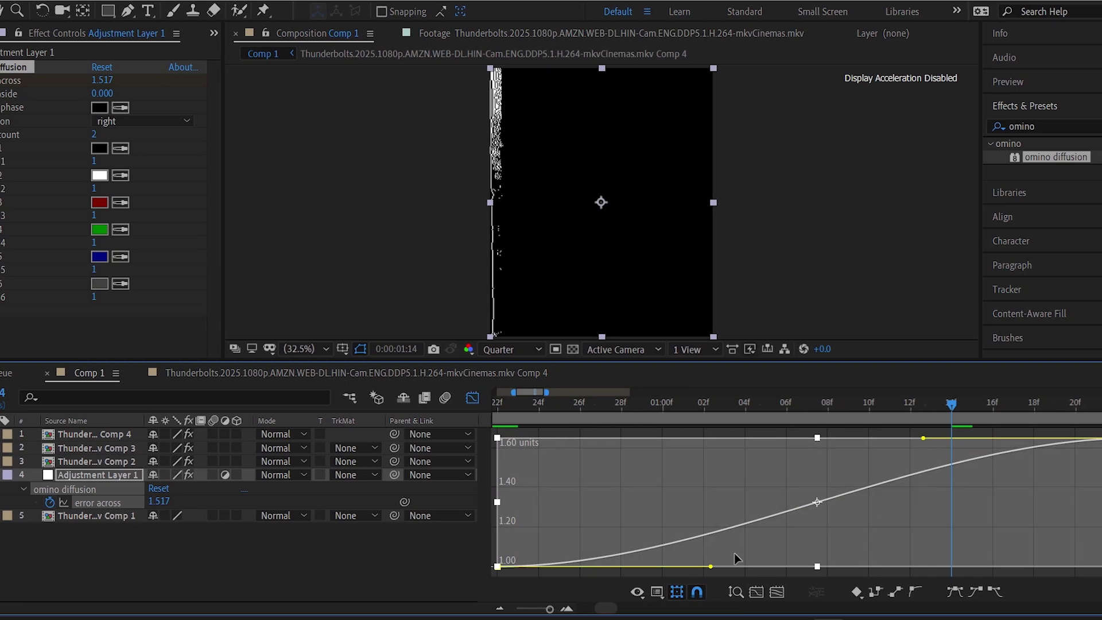
- Lengthen the first keyframe's ease handle and shorten the last one's on the error across curve, and preview the transition
left_click_drag(686, 567, 786, 565)
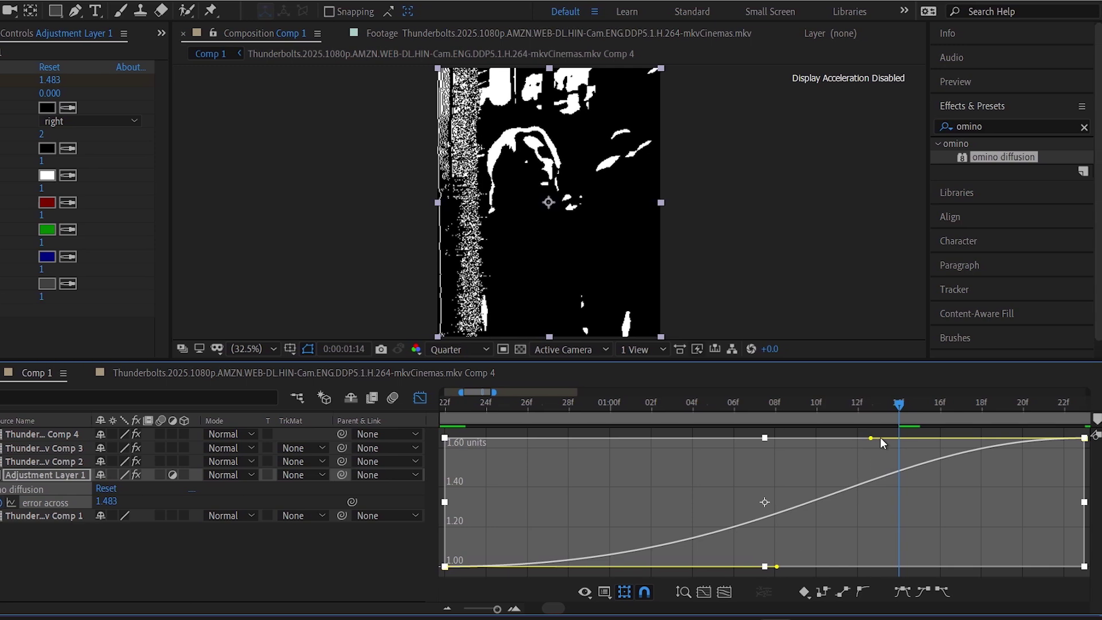
left_click_drag(873, 438, 936, 439)
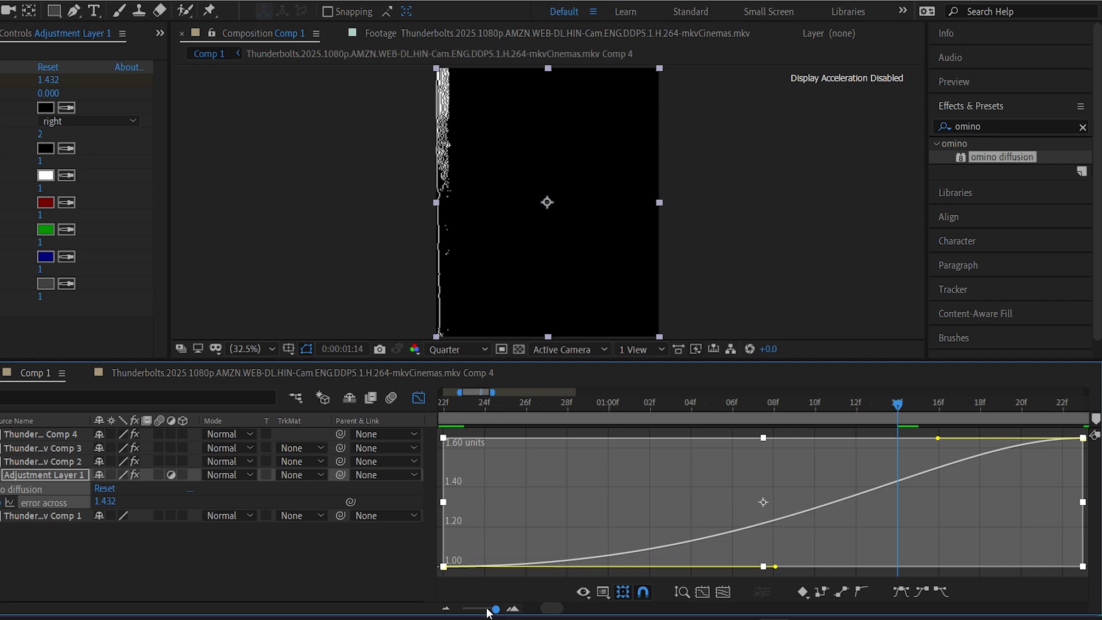
left_click_drag(487, 610, 491, 609)
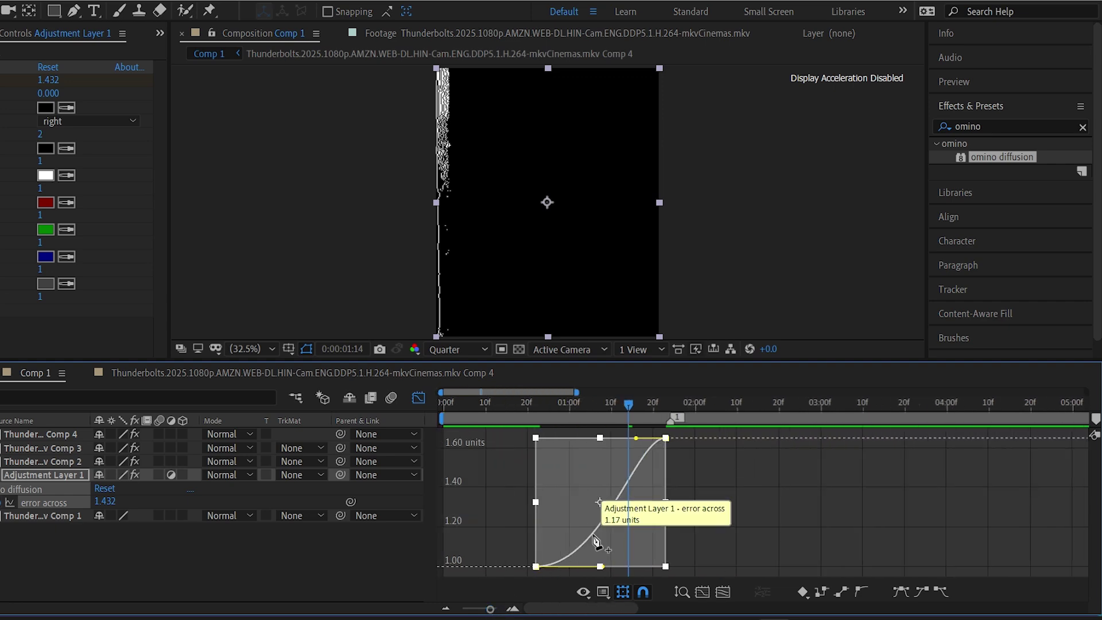
key("shift+F3")
key("space")
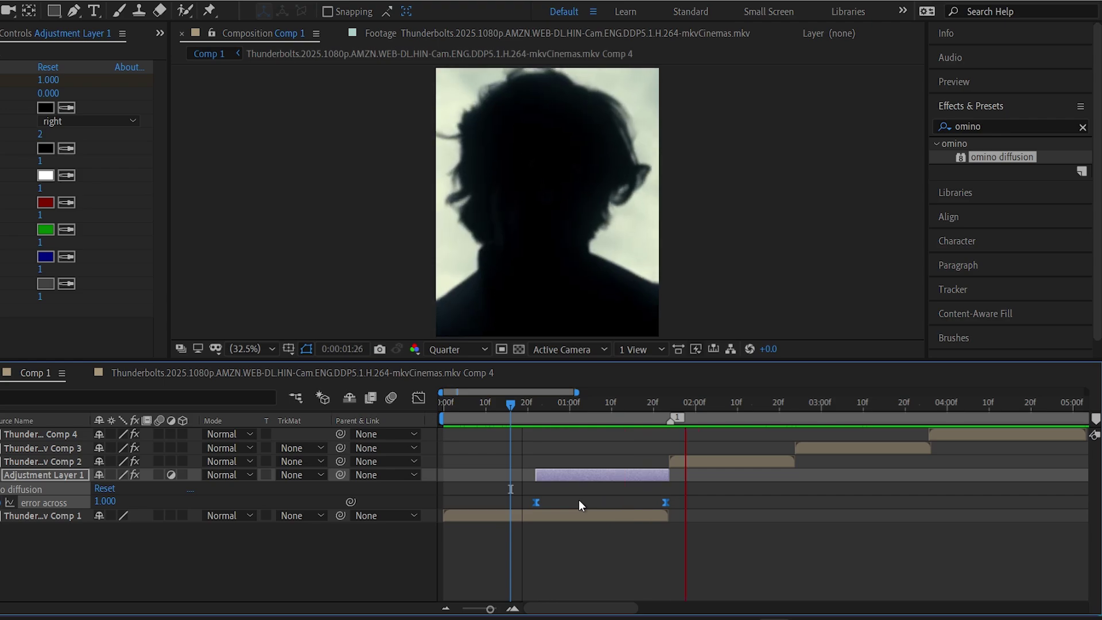
left_click(534, 403)
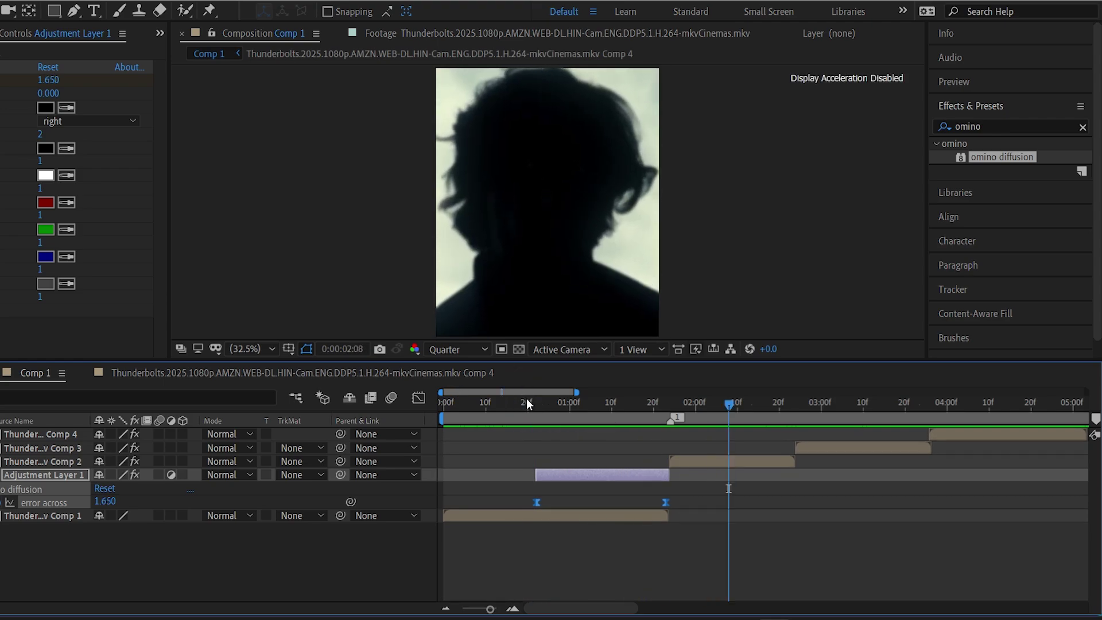
left_click(528, 405)
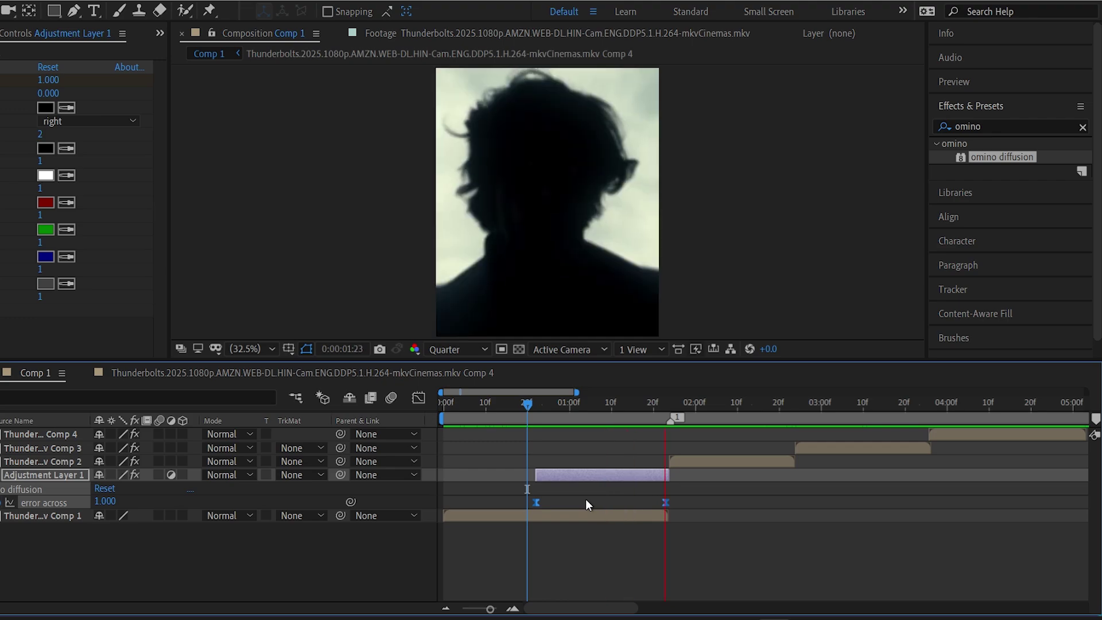
key("space")
- Extend the adjustment layer's start and its first error across keyframe back to 0:00:00:10, and preview the result
left_click_drag(565, 406, 486, 416)
left_click_drag(537, 475, 485, 475)
left_click_drag(536, 502, 486, 502)
key("space")
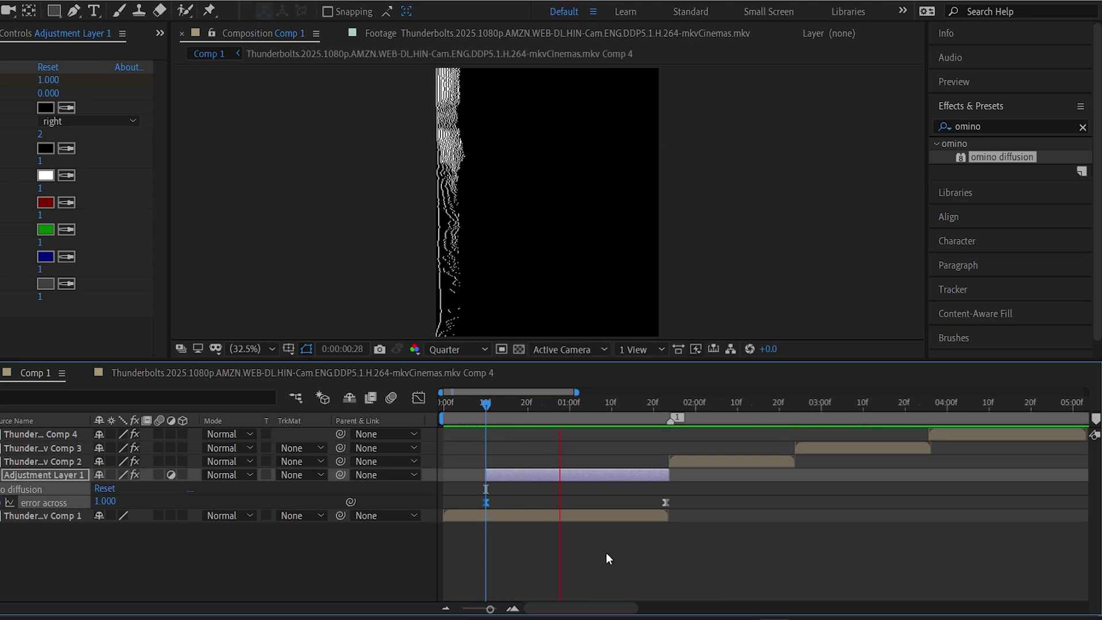
key("space")
key("minus")
key("minus")
key("minus")
left_click(443, 404)
key("space")
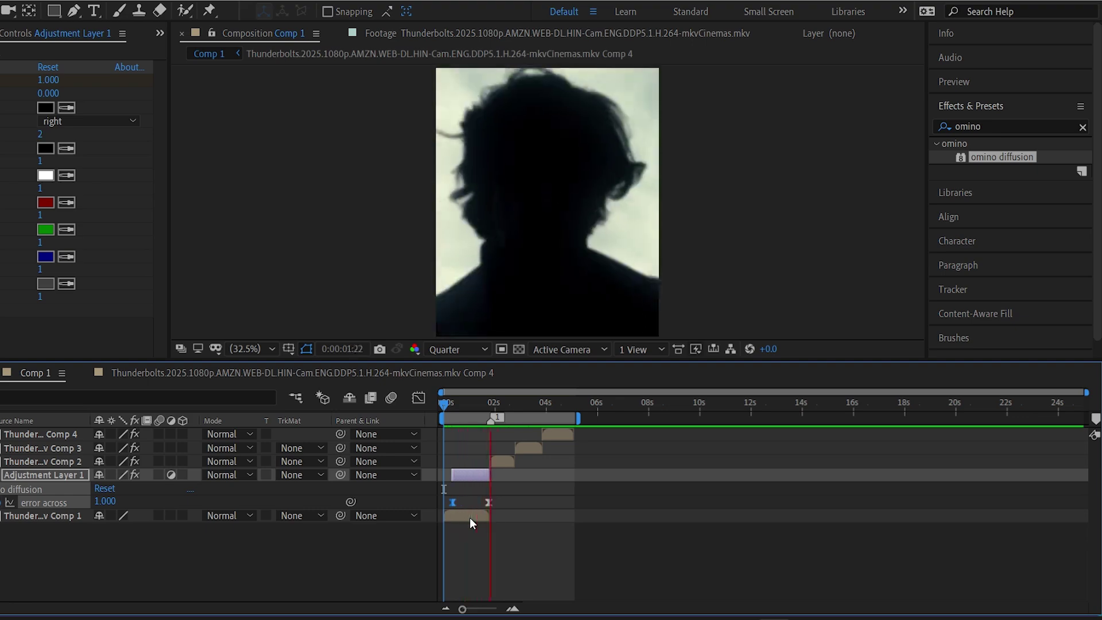
key("space")
- Move the adjustment layer's start and its first error across keyframe to 0:00:00:13, collapse its properties and preview
mouse_move(462, 608)
left_mouse_down()
mouse_move(496, 609)
mouse_move(484, 610)
left_mouse_up()
left_click_drag(464, 475, 471, 503)
key("i")
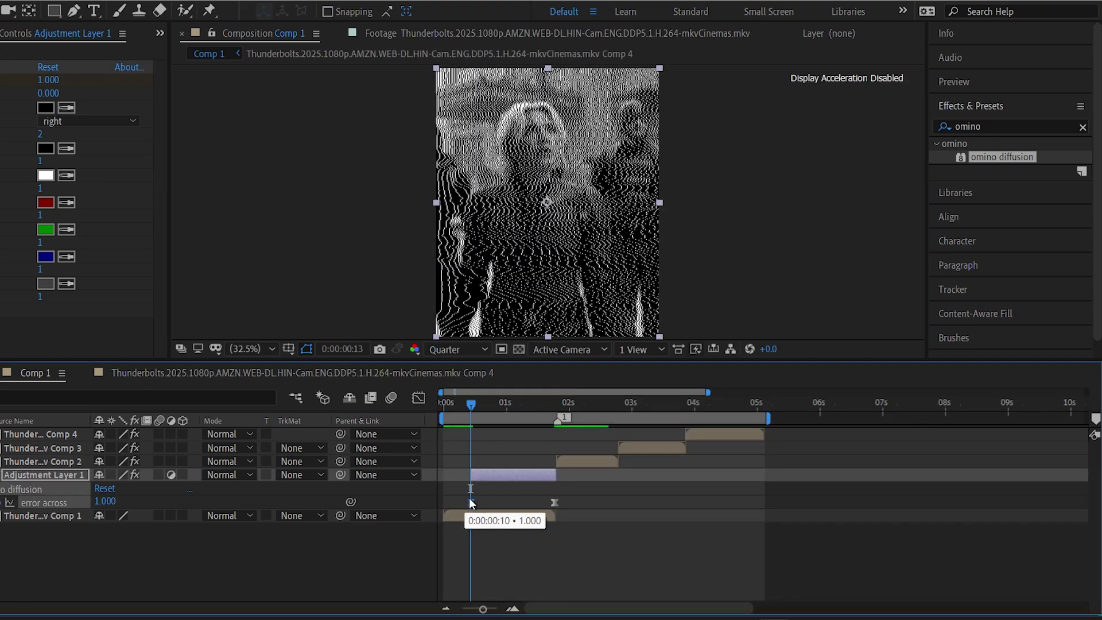
key("u")
key("space")
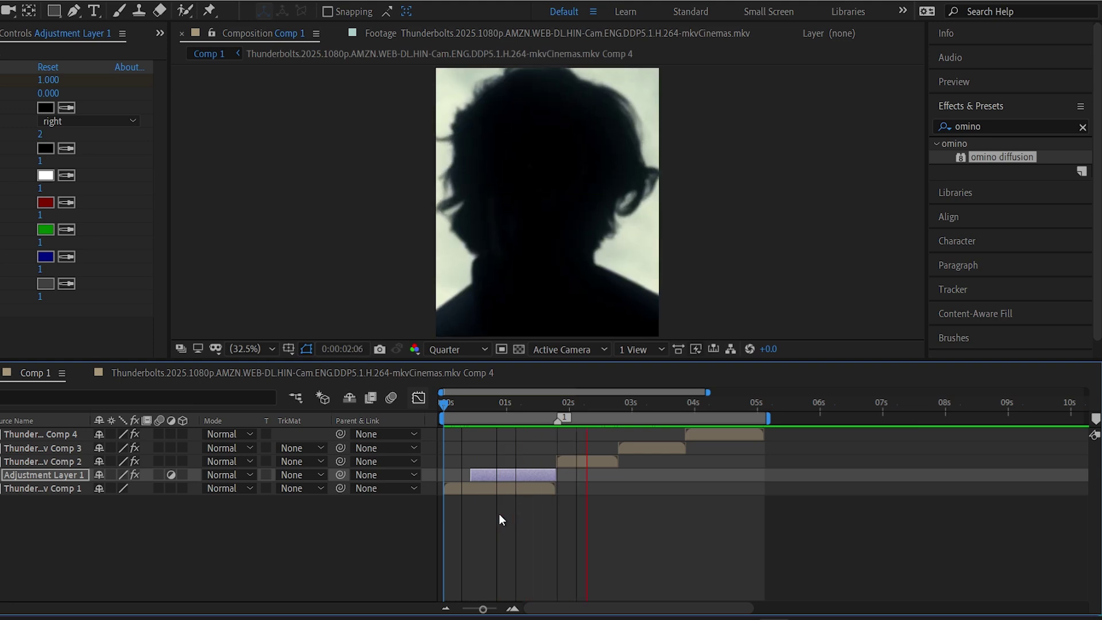
- Apply the Deep Glow effect to the adjustment layer with the time at 0:00:01:06
left_click_drag(496, 417, 533, 419)
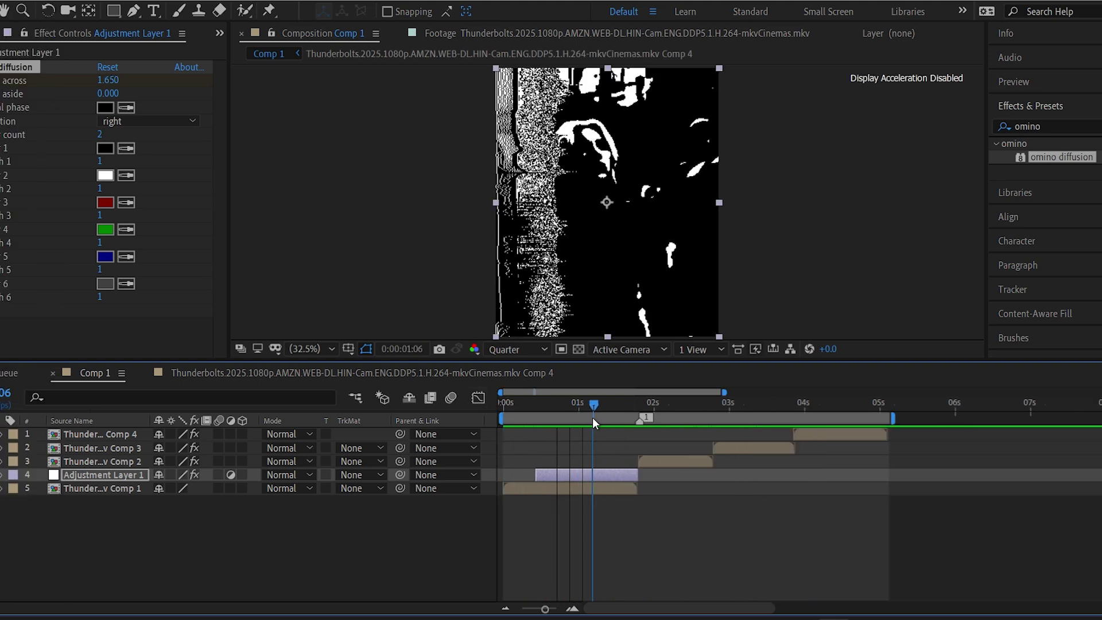
left_click(1065, 124)
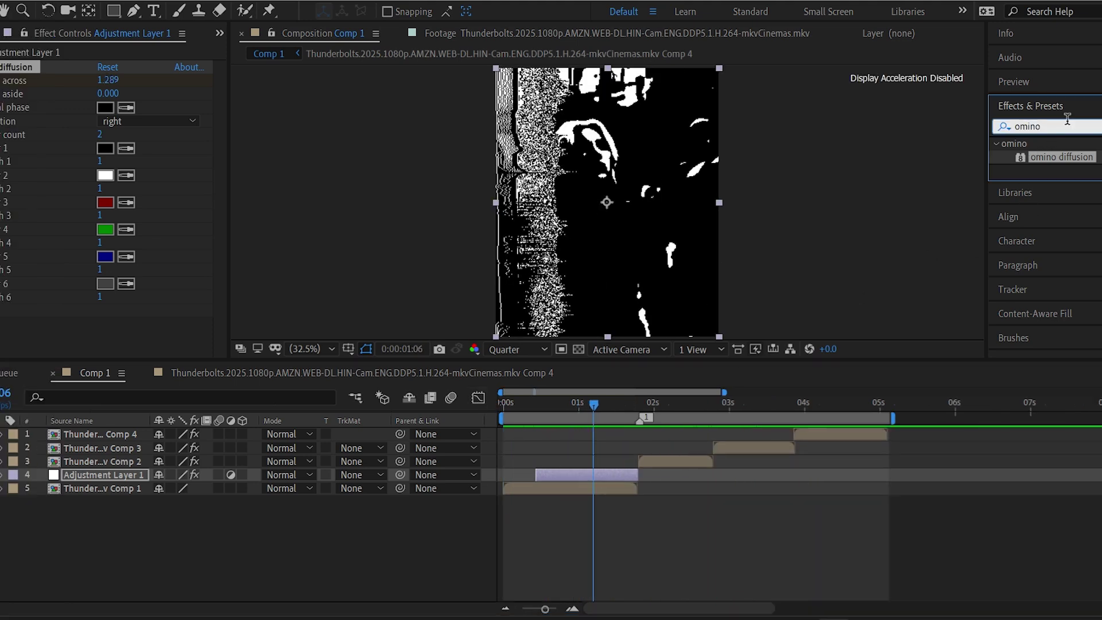
key("BackSpace")
key("BackSpace")
key("BackSpace")
key("BackSpace")
key("BackSpace")
type("deep")
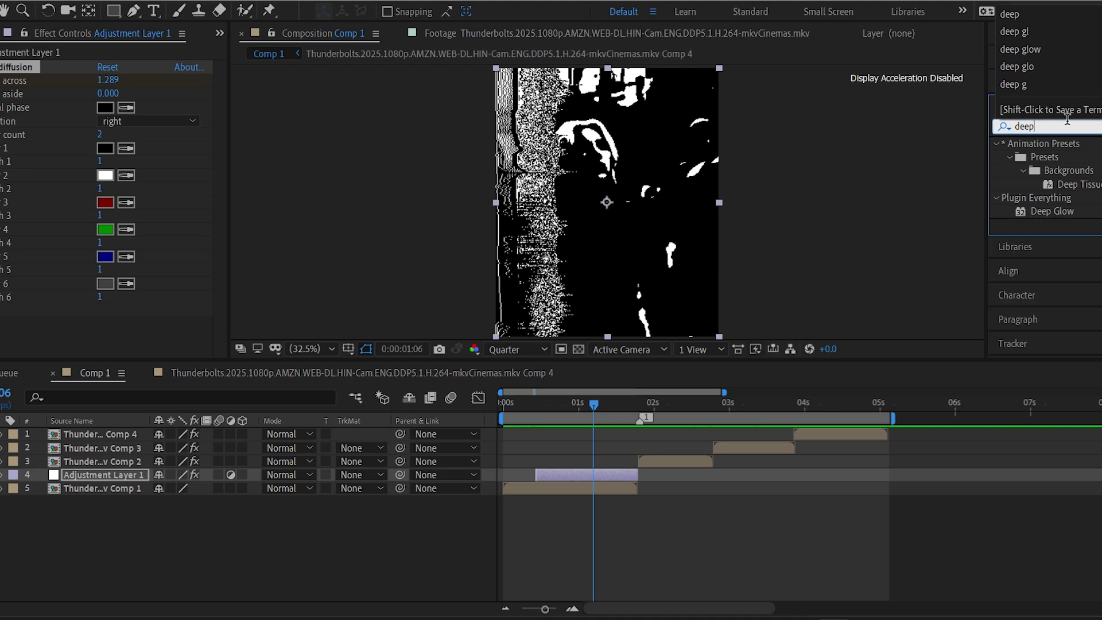
double_click(1071, 212)
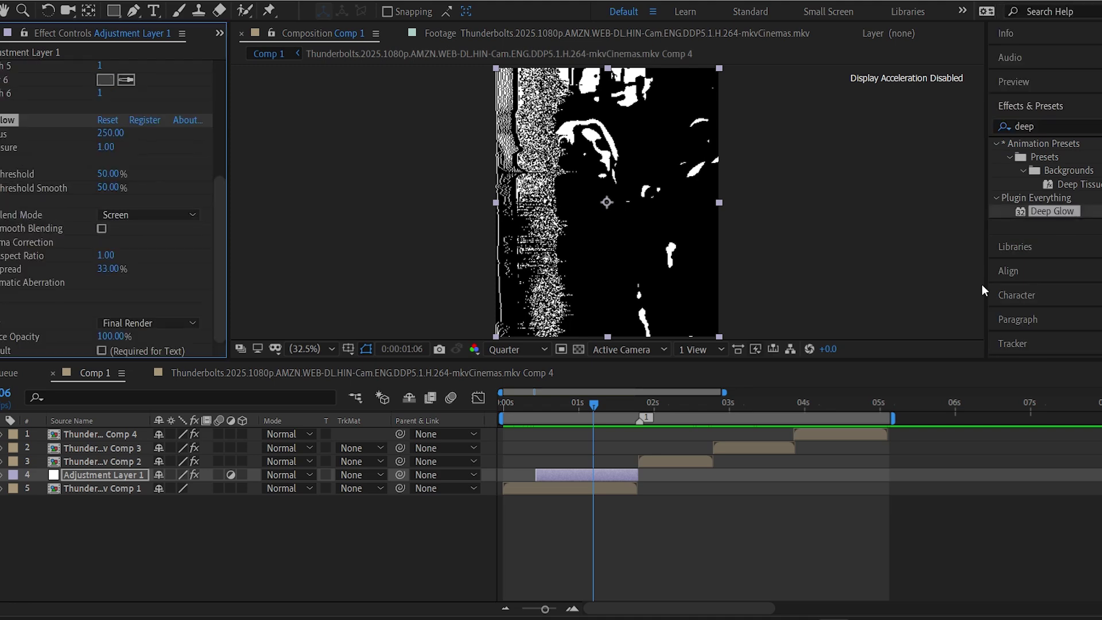
- Set Deep Glow's exposure to 0.50 and inspect the glow at 0:00:01:02
left_click(115, 148)
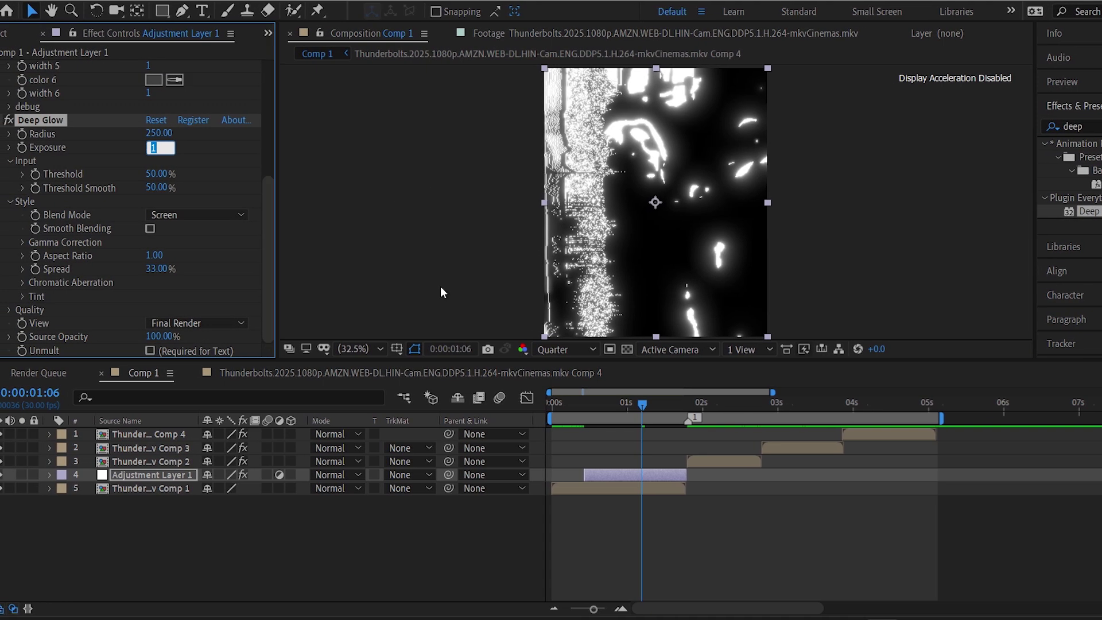
type("0.5")
key("Return")
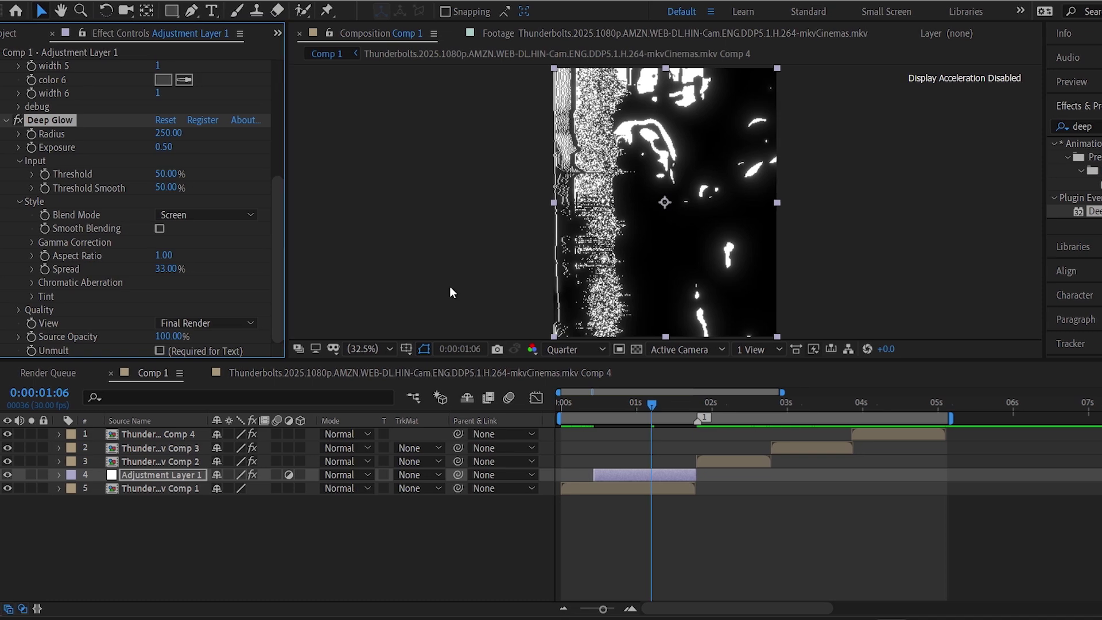
mouse_move(632, 402)
left_mouse_down()
mouse_move(611, 405)
mouse_move(643, 404)
left_mouse_up()
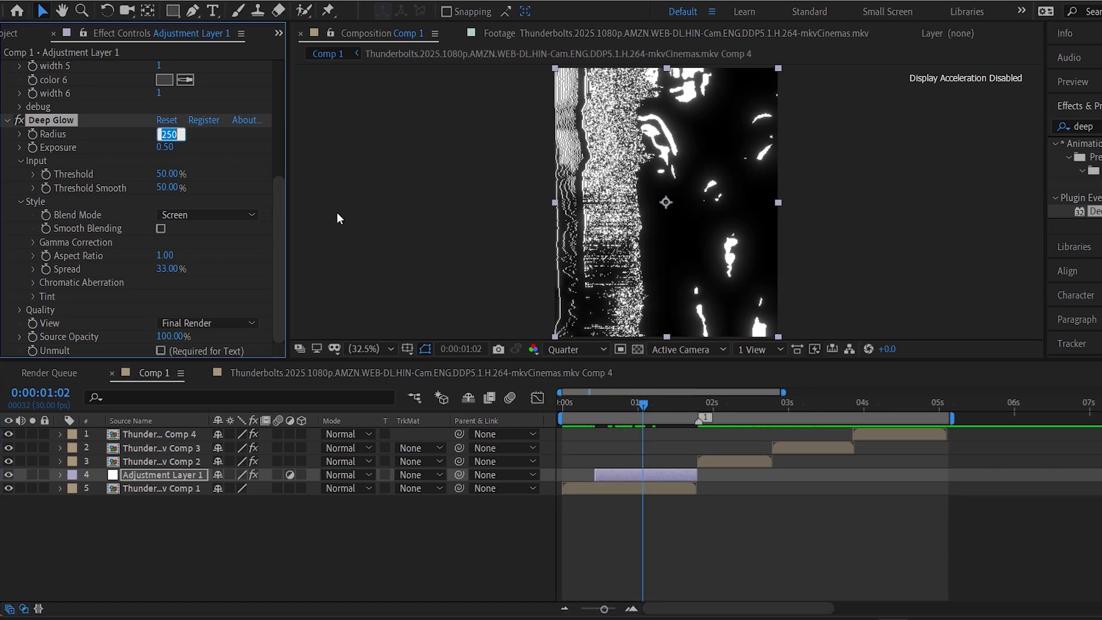
- Set Deep Glow's radius to 75, preview the transition and inspect the glow at 0:00:00:18
key("Return")
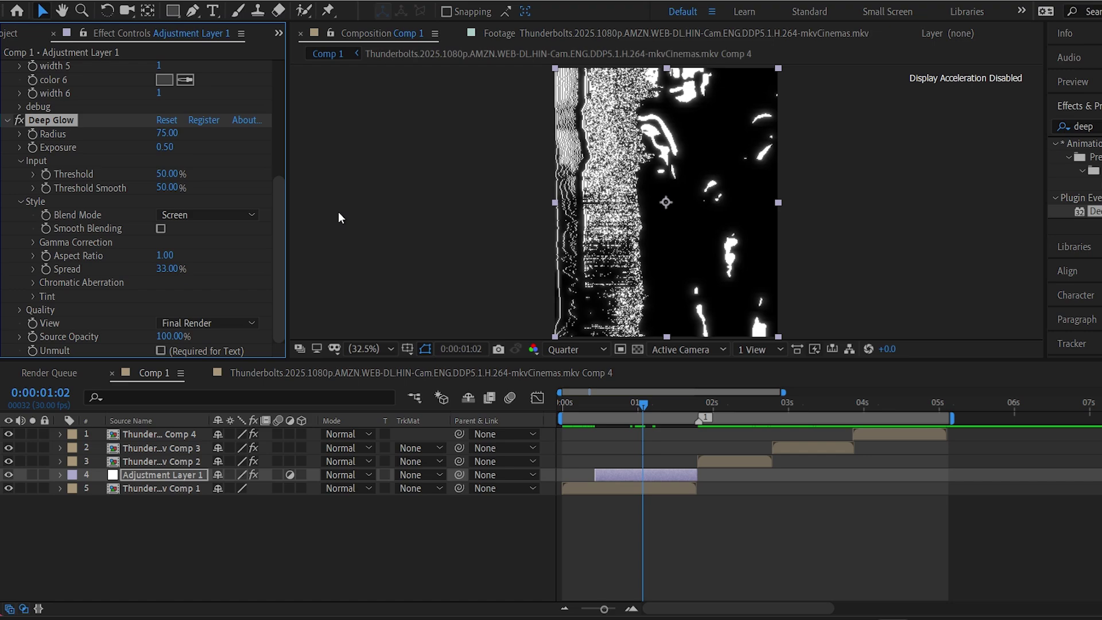
key("s")
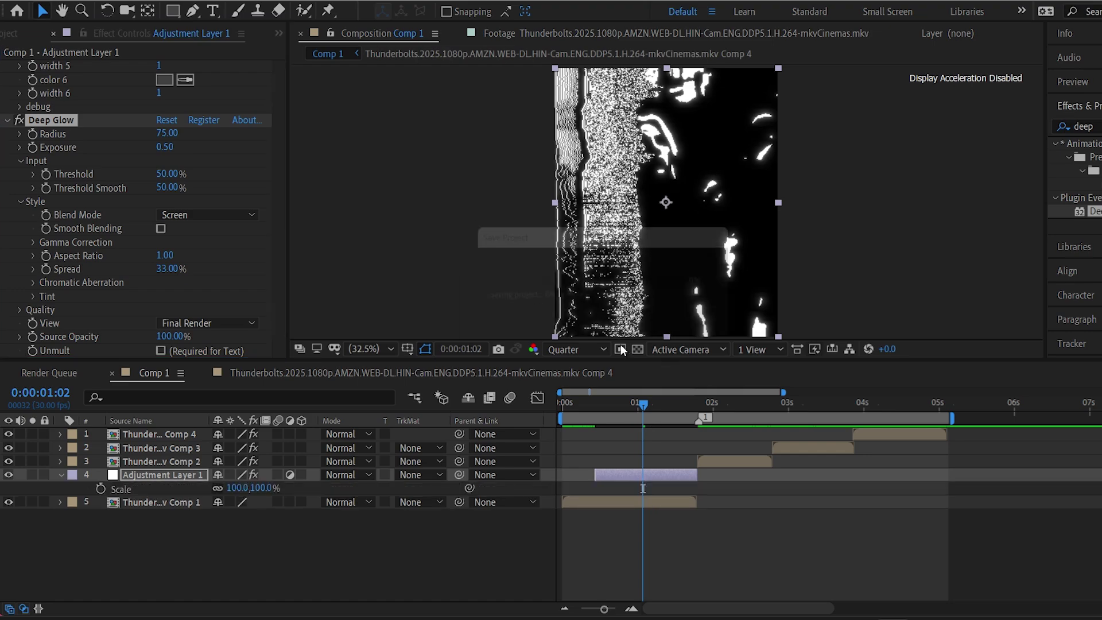
key("space")
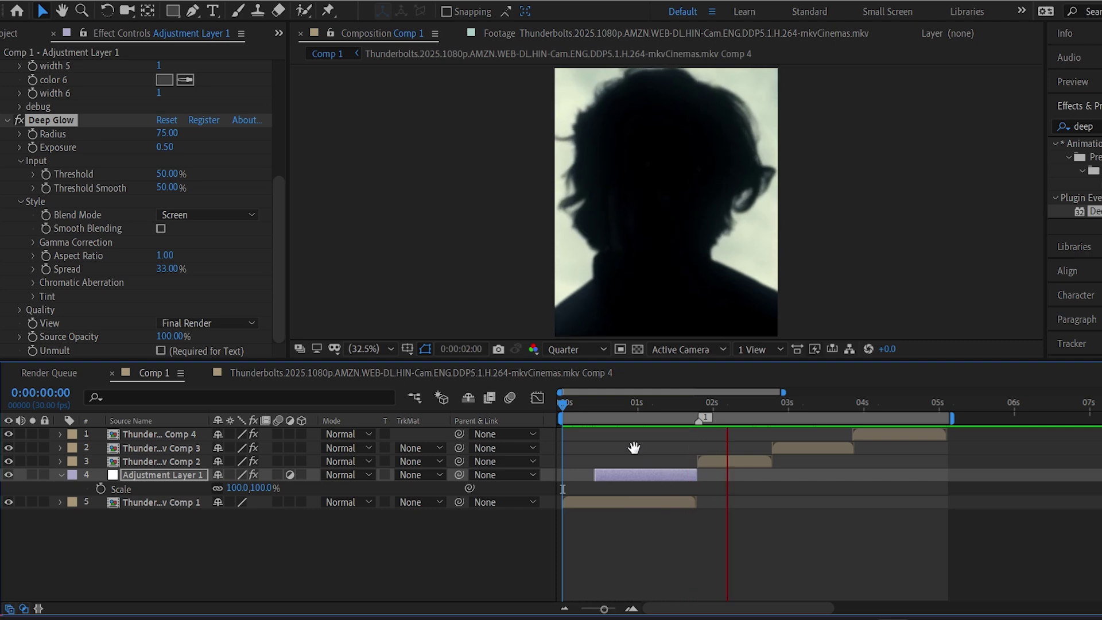
left_click_drag(630, 408, 608, 407)
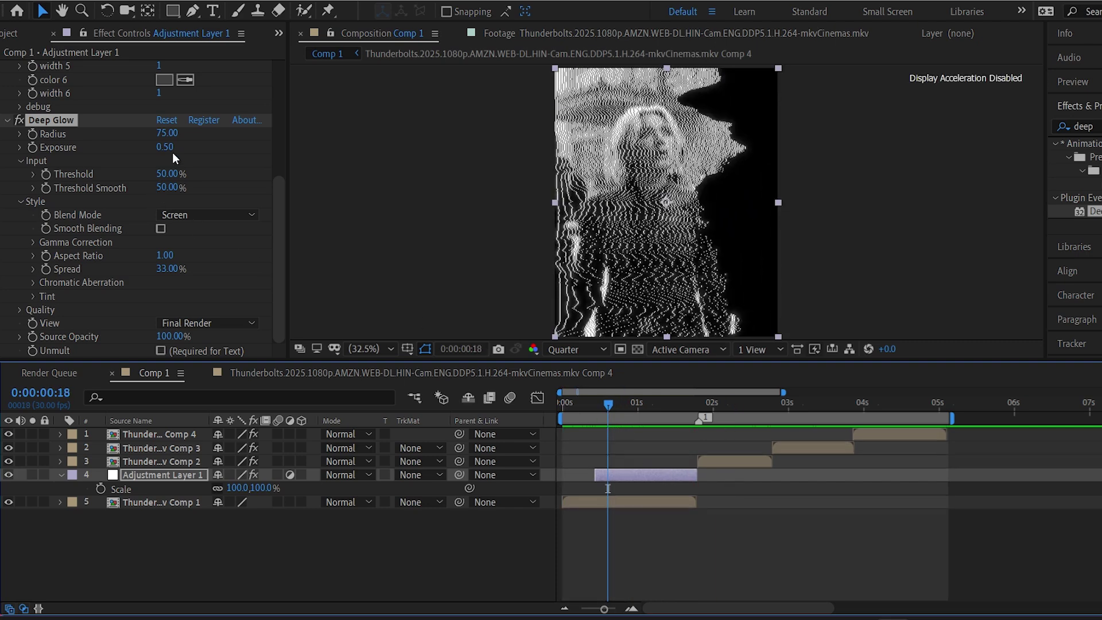
- Set Deep Glow's radius to 55 and preview the transition from 0:00:00:18
left_click(167, 133)
type("55")
key("Return")
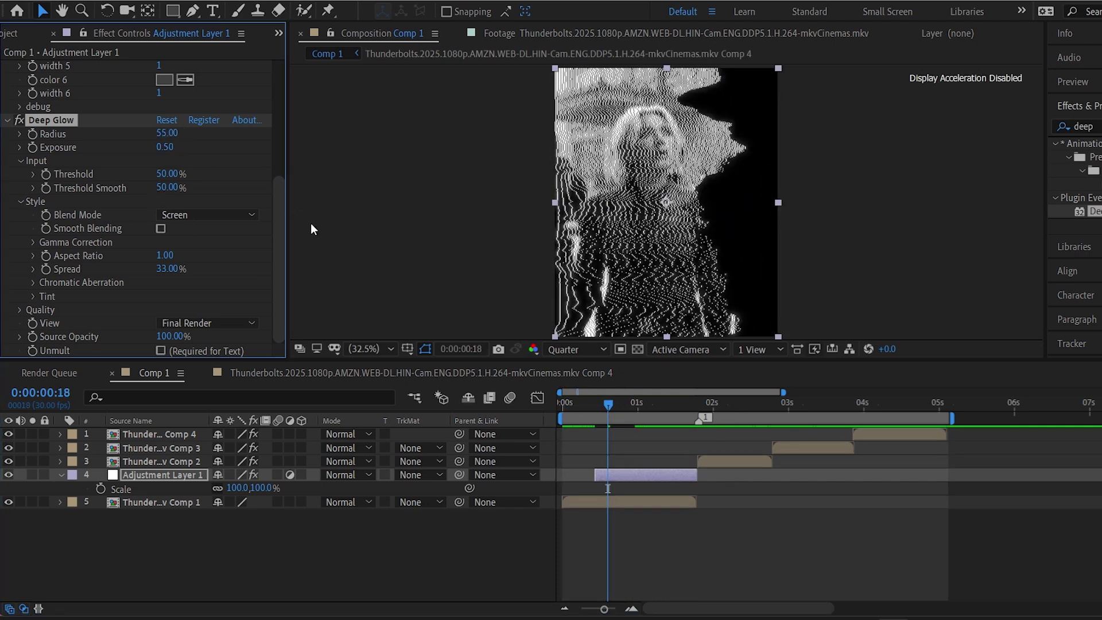
key("space")
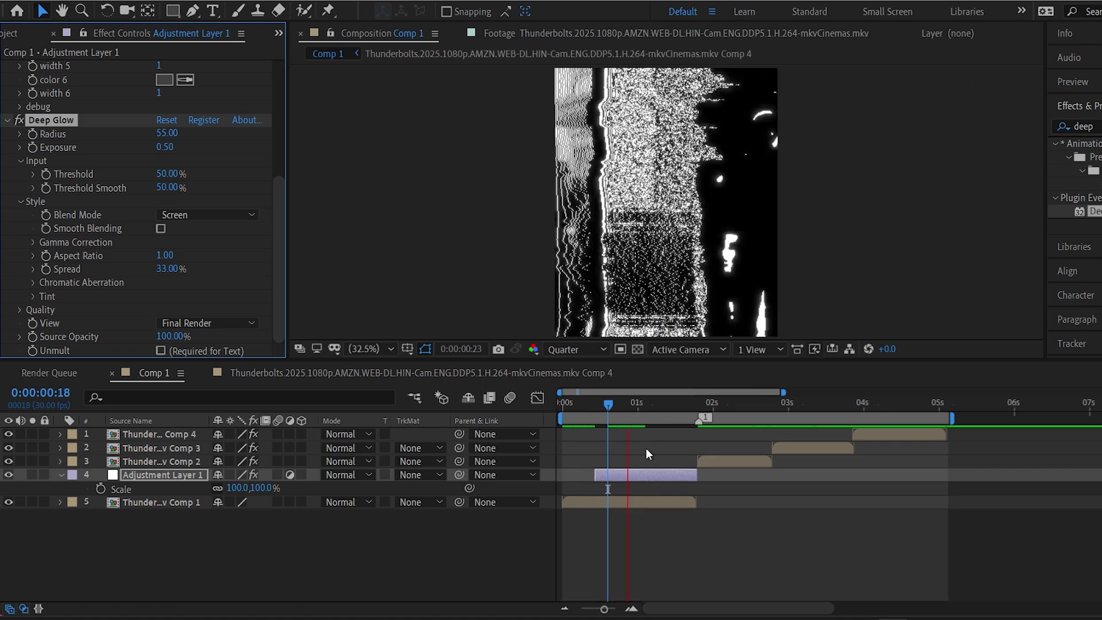
key("space")
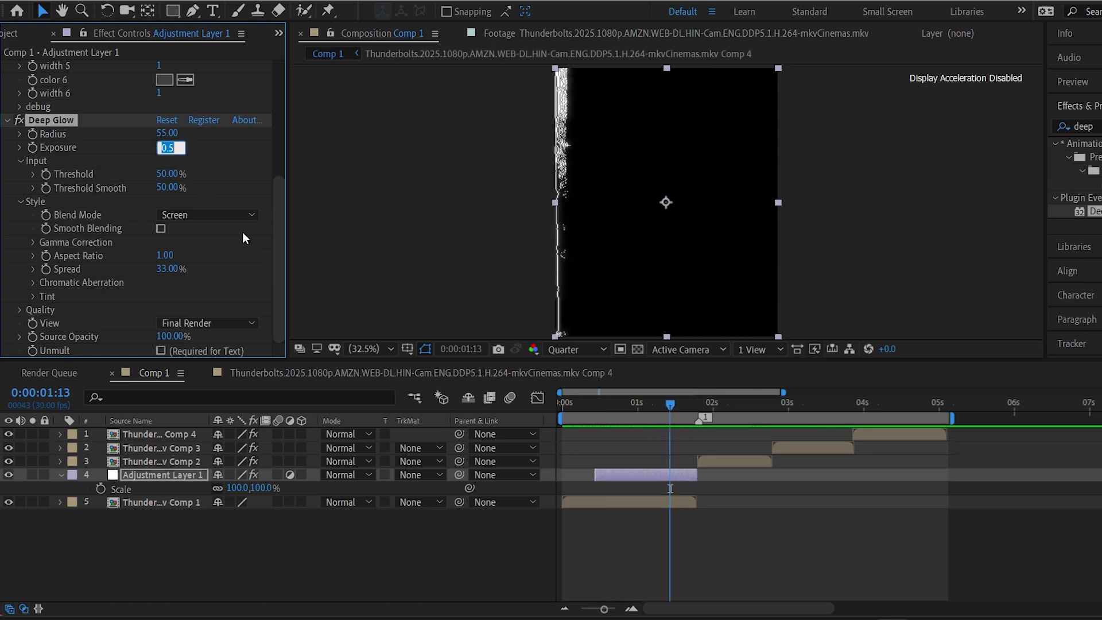
- Set Deep Glow's exposure to 0.30, preview the transition from 0:00:00:19 and save the project
type(".3")
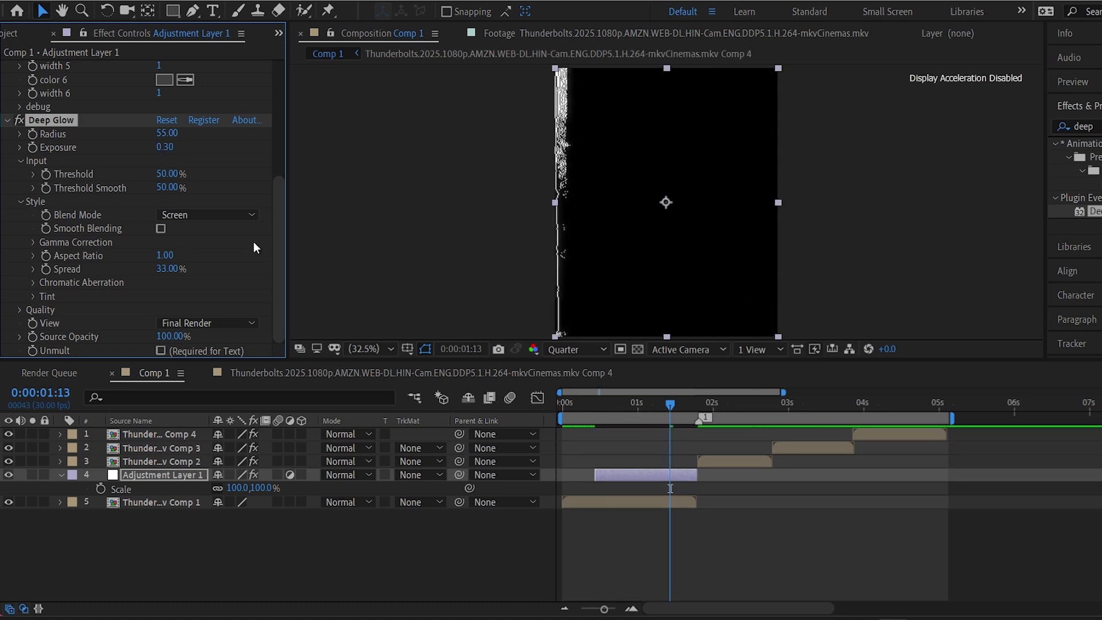
left_click_drag(619, 404, 610, 406)
key("space")
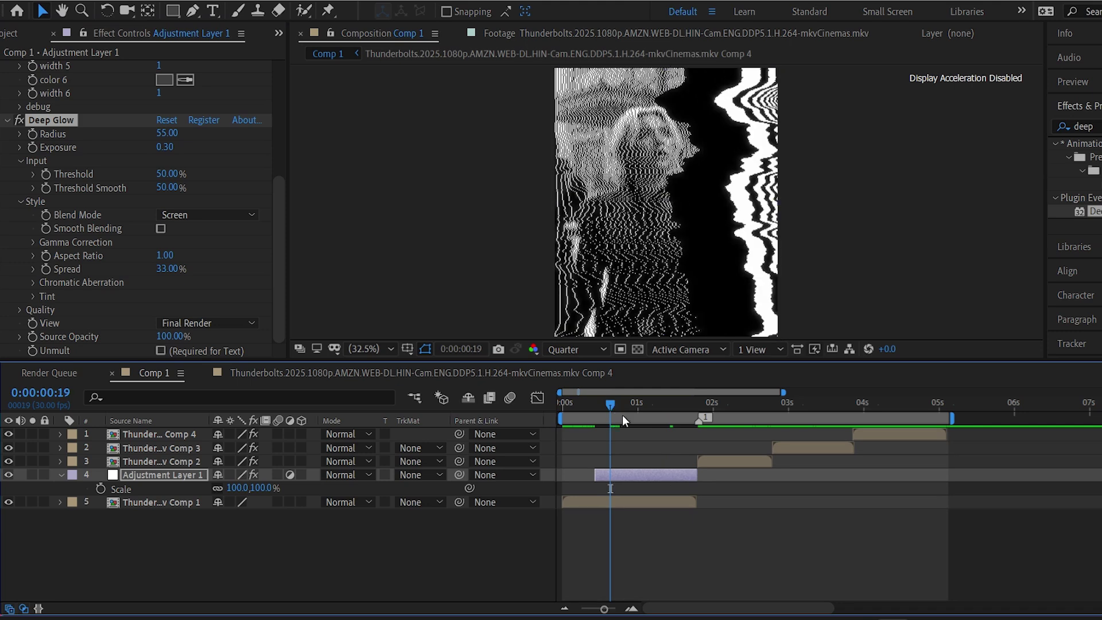
key("space")
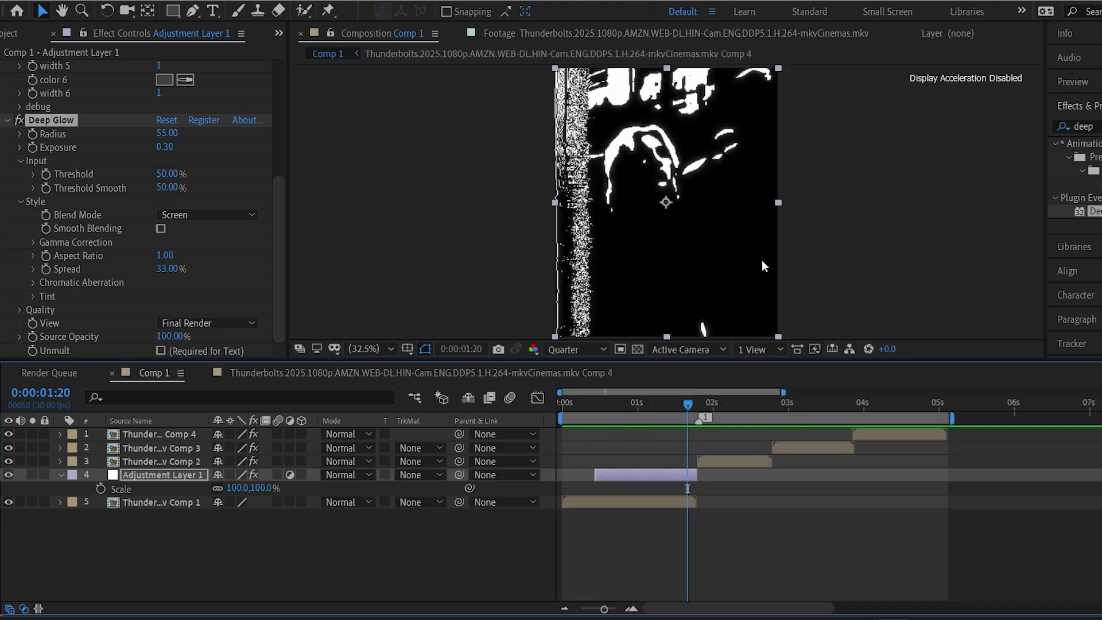
key("ctrl+s")
- Find the BCC Cross Glitch effect and apply it to the adjustment layer
left_click(1095, 130)
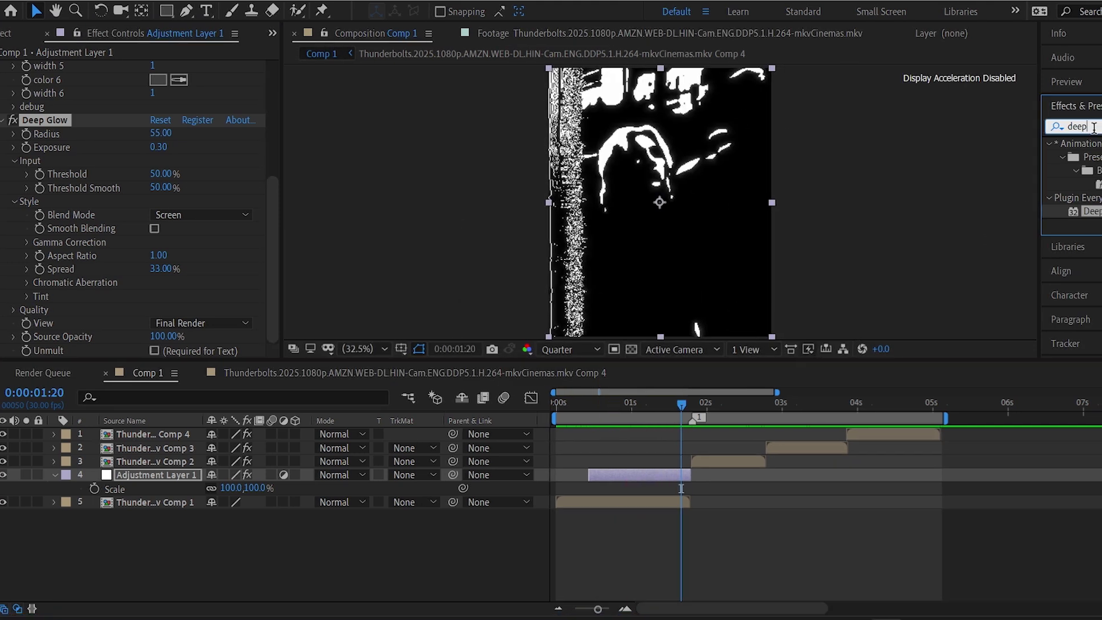
key("BackSpace")
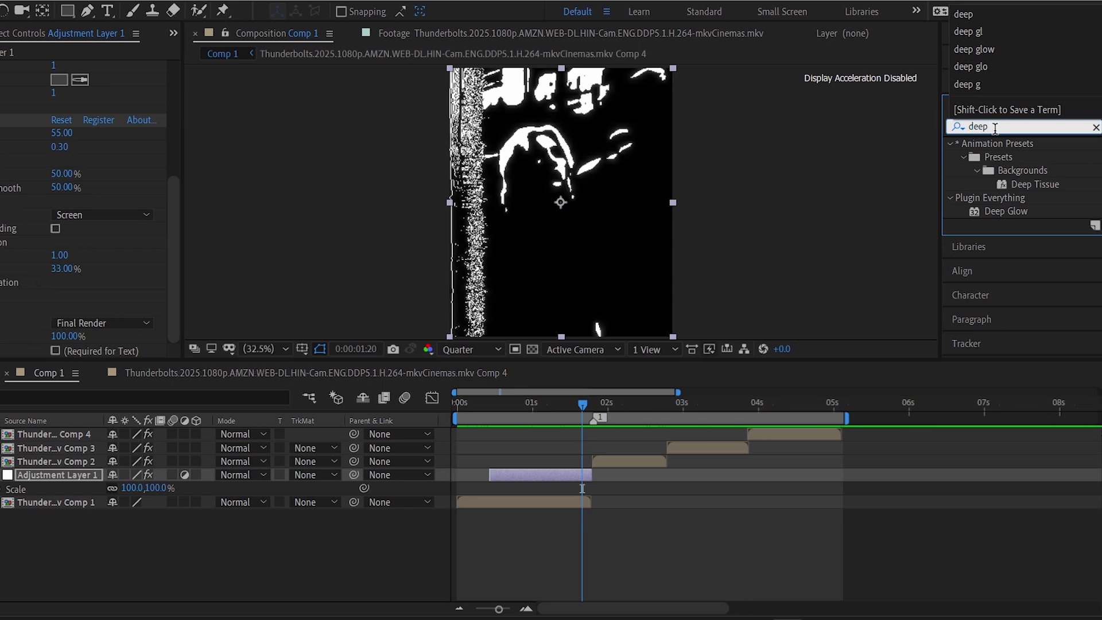
key("BackSpace")
key("BackSpace")
key("BackSpace")
key("BackSpace")
type("bcc cro")
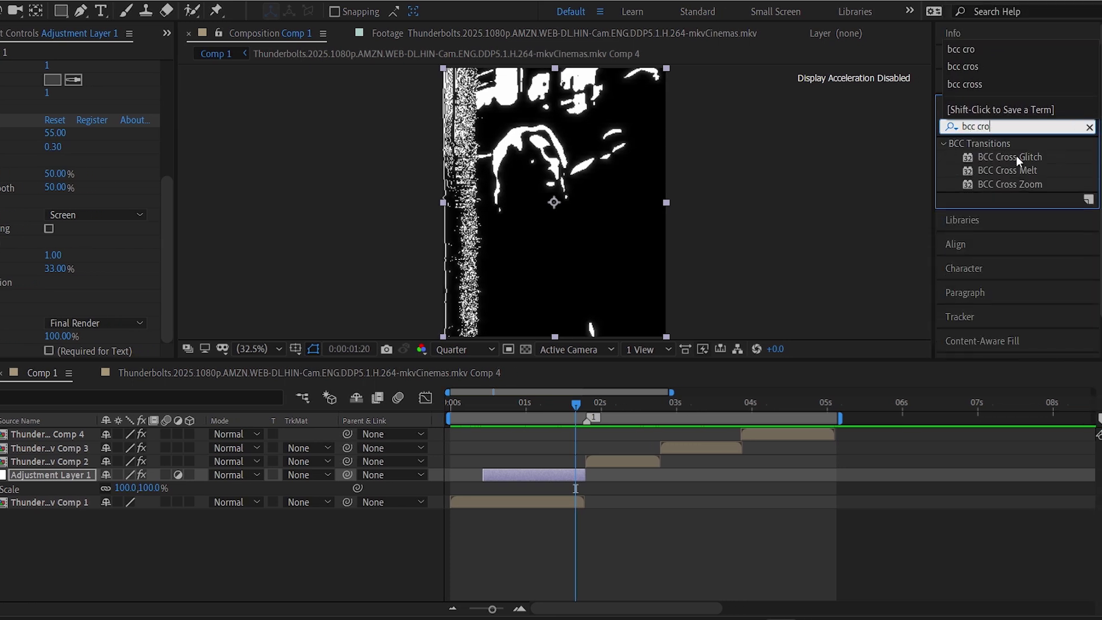
double_click(1017, 159)
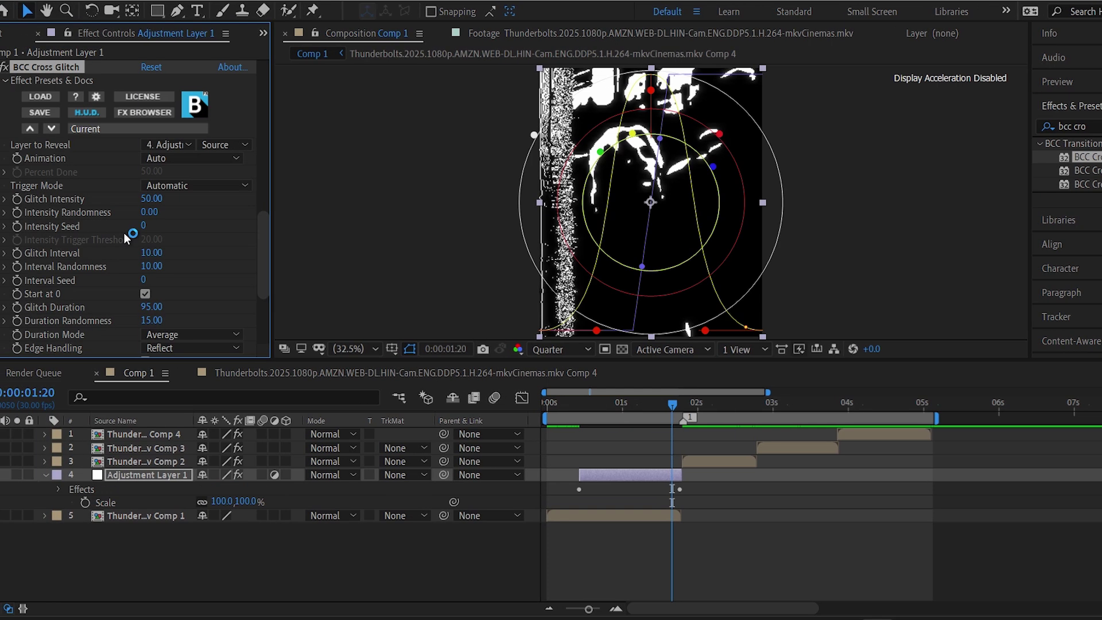
- Disable block damage in BCC Cross Glitch and move the effect to the start of the adjustment layer's effect stack
scroll(87, 226, "down", 5)
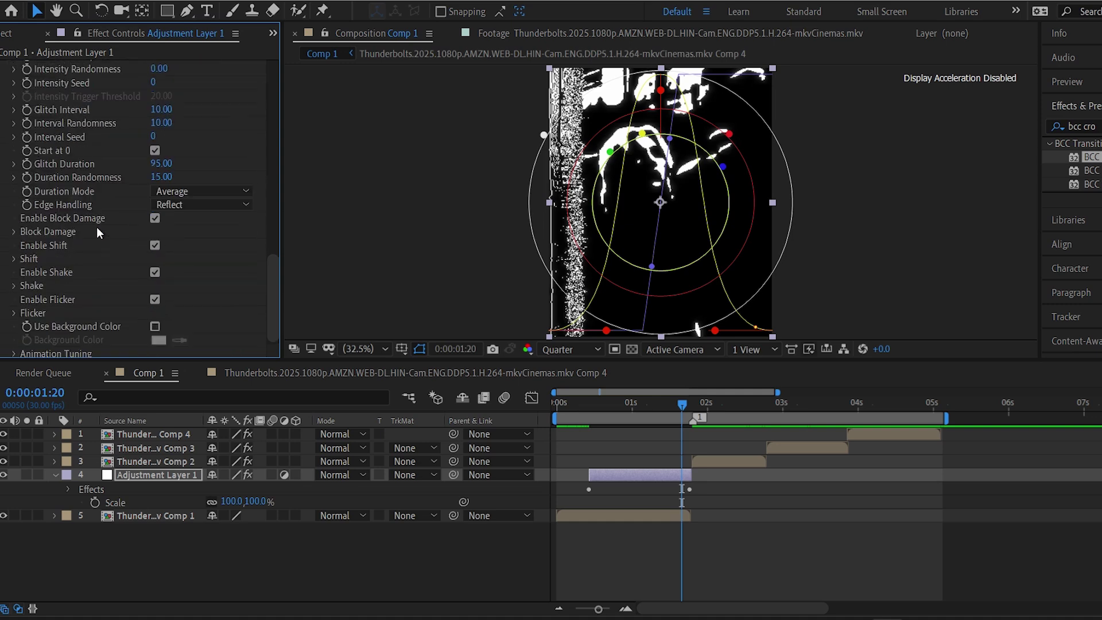
scroll(96, 226, "down", 1)
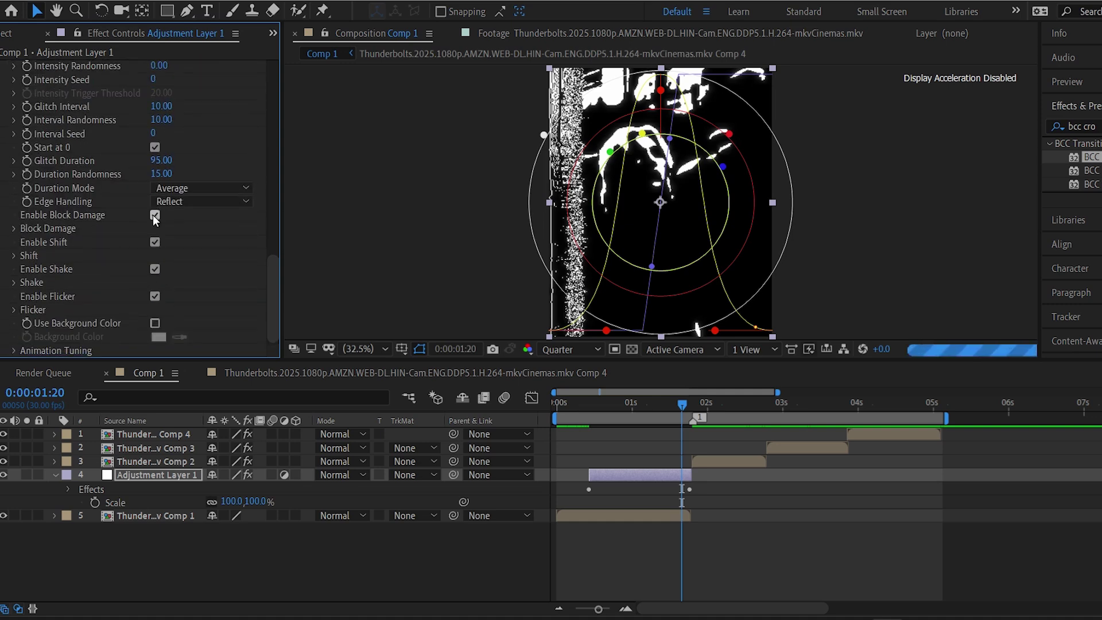
scroll(106, 198, "up", 8)
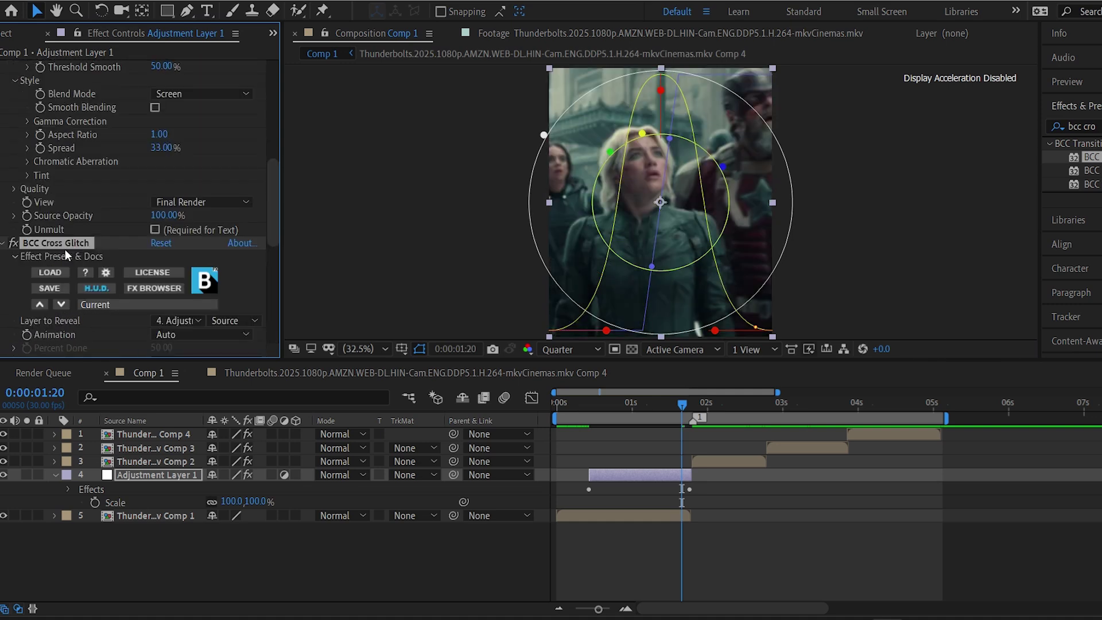
scroll(85, 65, "up", 3)
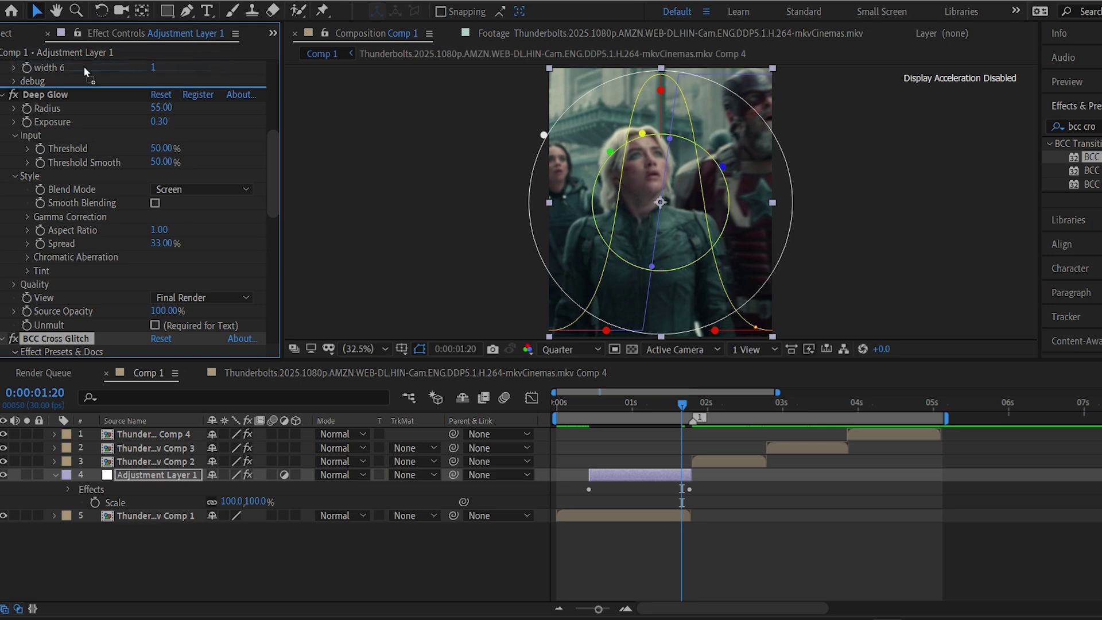
scroll(85, 72, "up", 7)
left_click_drag(85, 69, 86, 68)
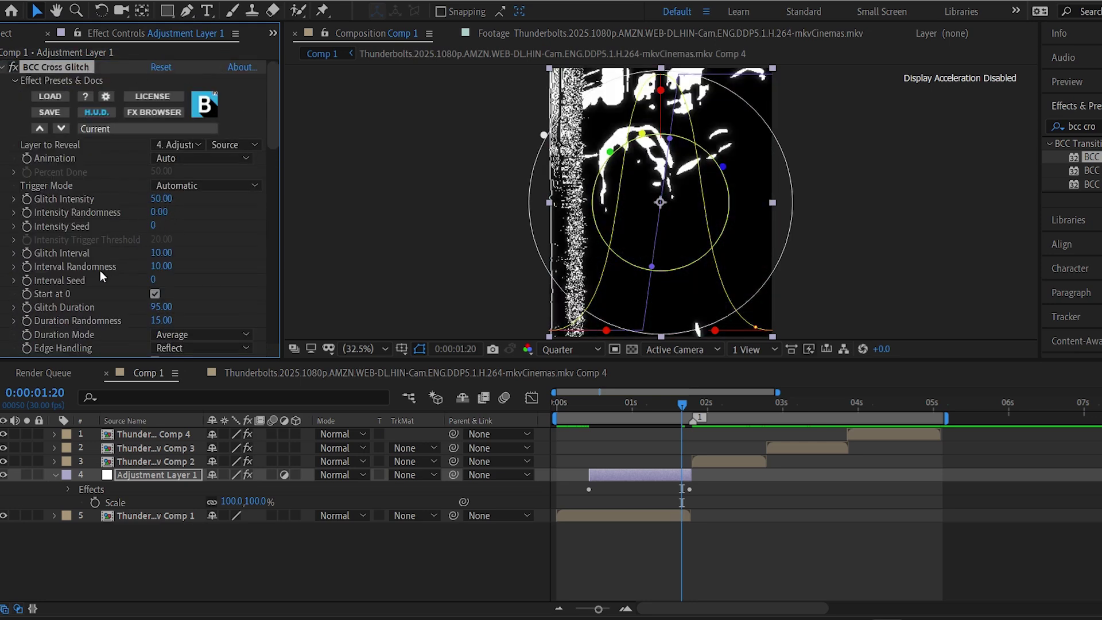
- Preview the glitched transition from 0:00:00:04 and again from 0:00:00:08
scroll(100, 270, "down", 4)
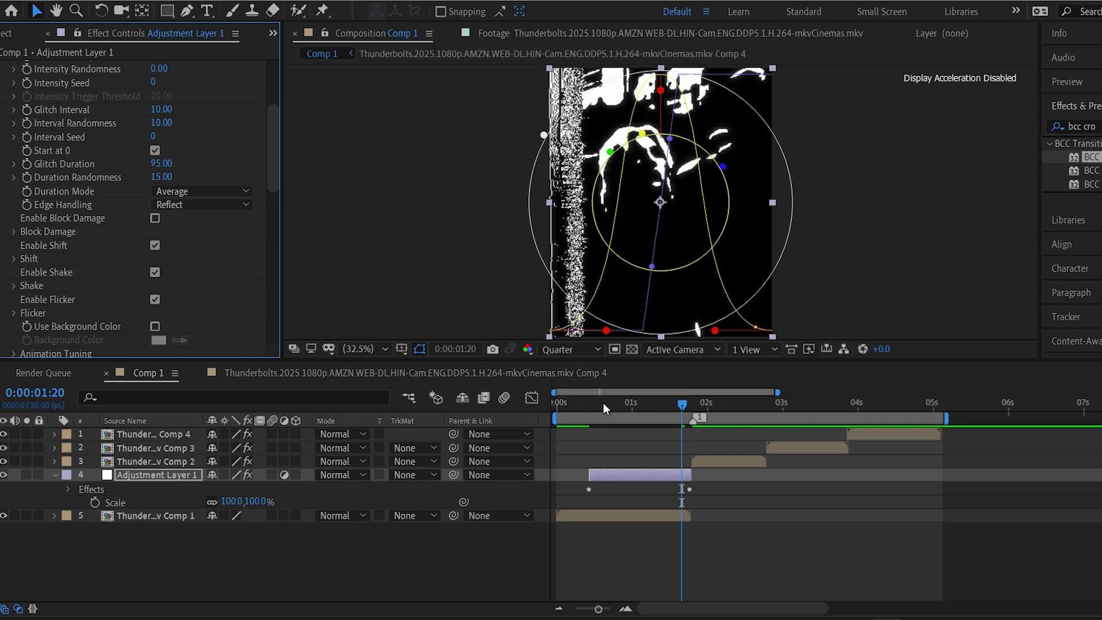
left_click_drag(603, 402, 567, 401)
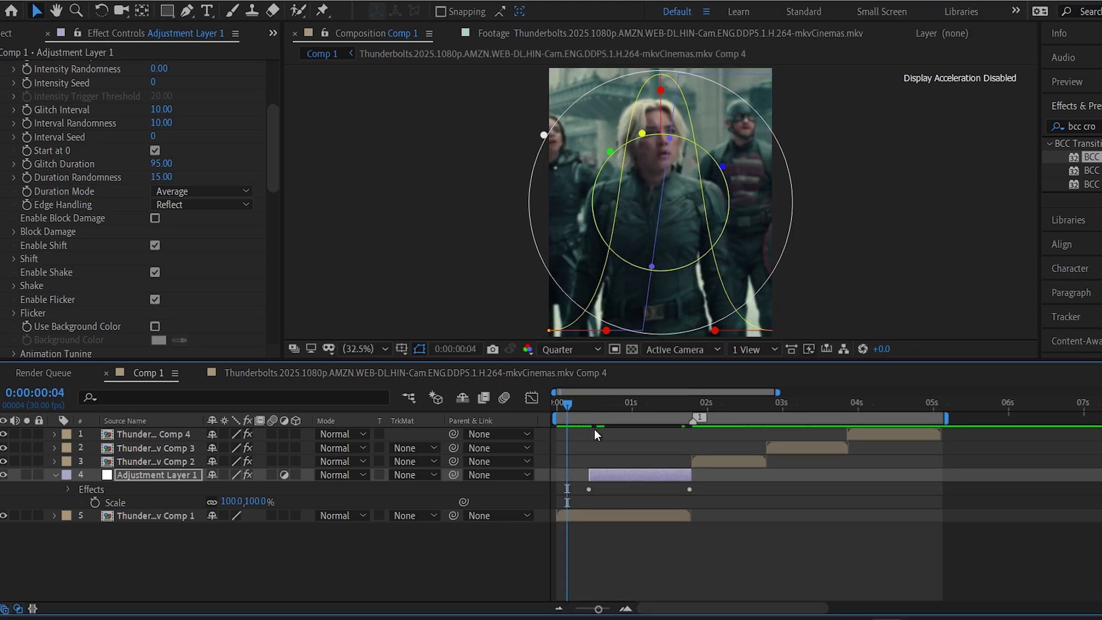
key("space")
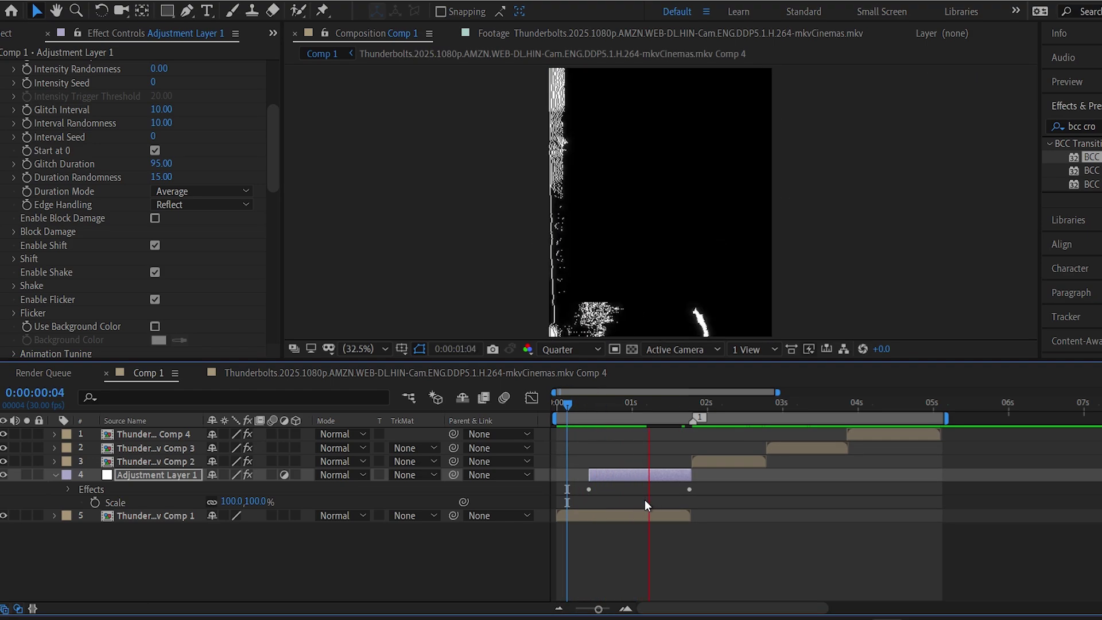
key("space")
left_click_drag(606, 403, 577, 401)
key("space")
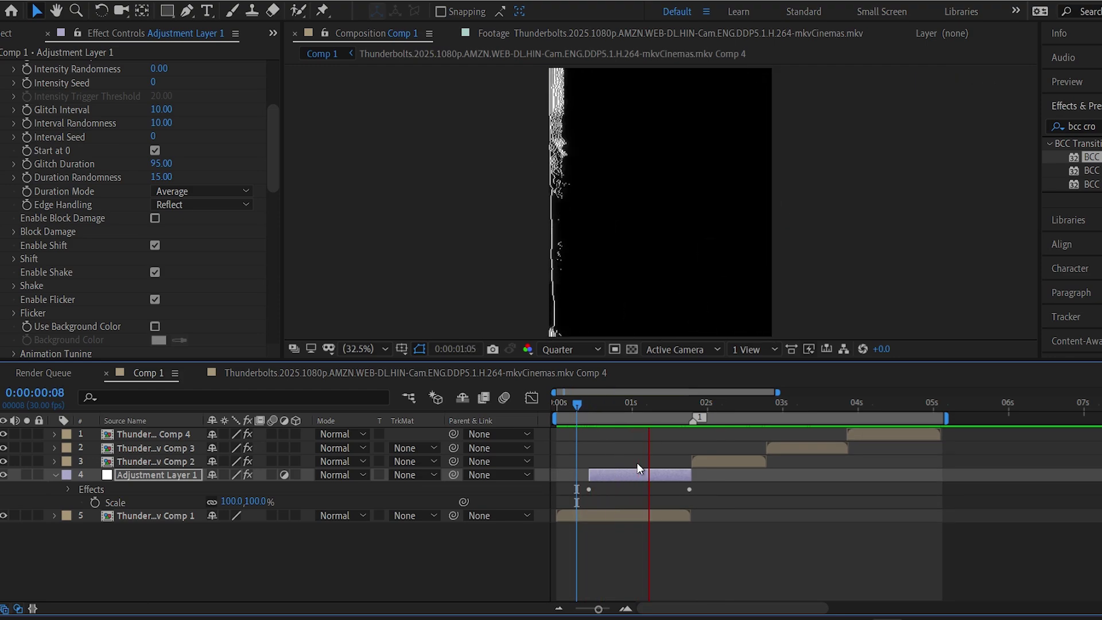
- Set BCC Cross Glitch's glitch intensity to 25 at 0:00:00:28 and preview the transition from 0:00:00:06
left_click(629, 403)
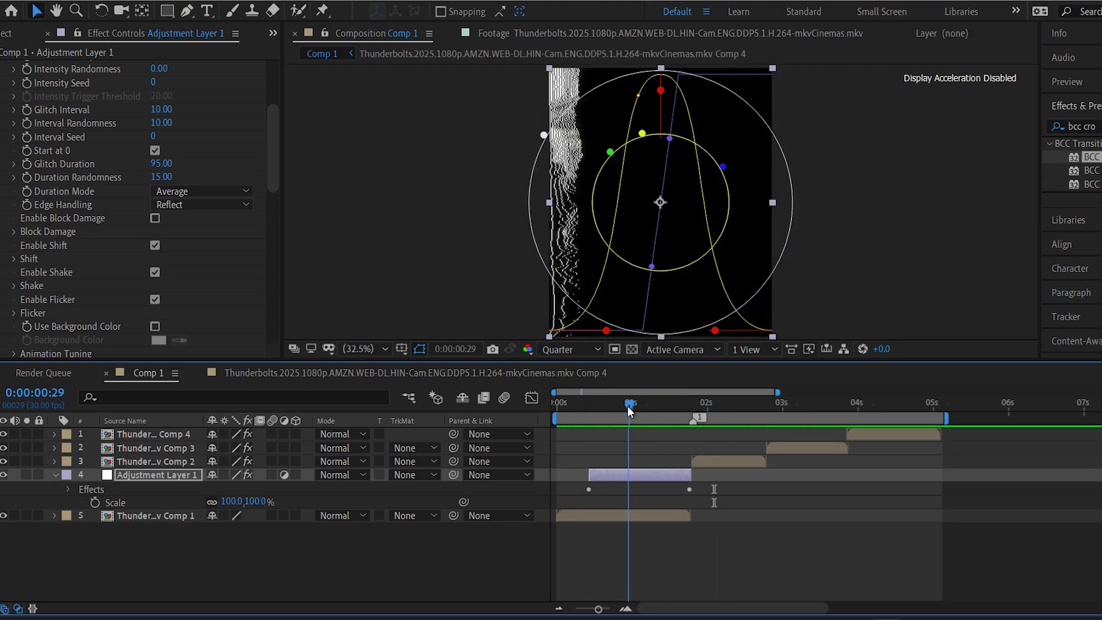
left_click(627, 404)
scroll(160, 158, "up", 4)
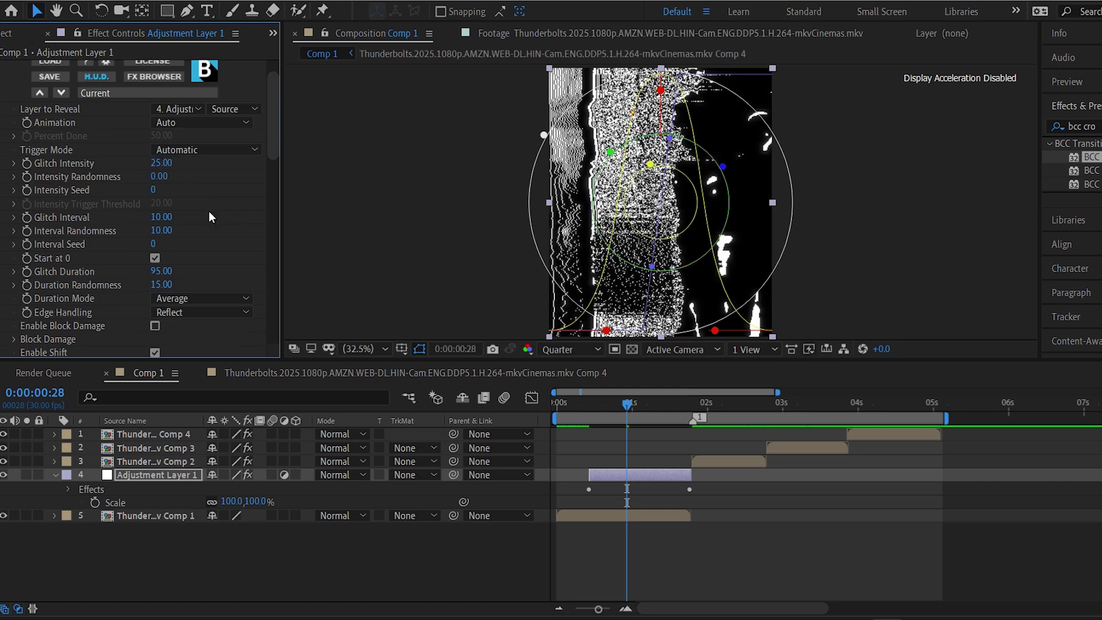
key("space")
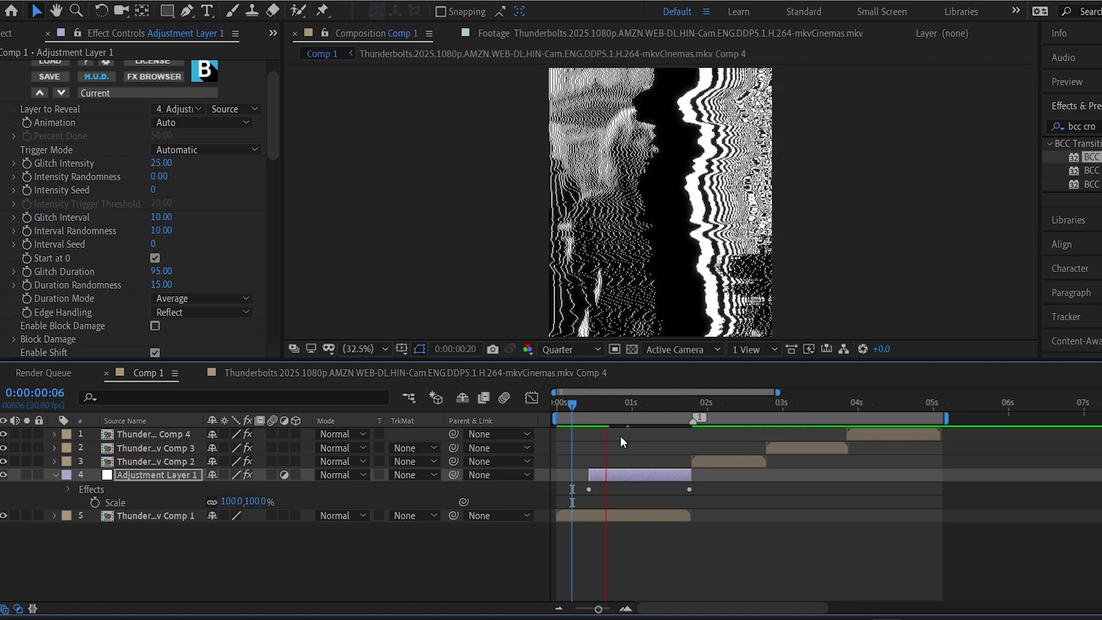
key("space")
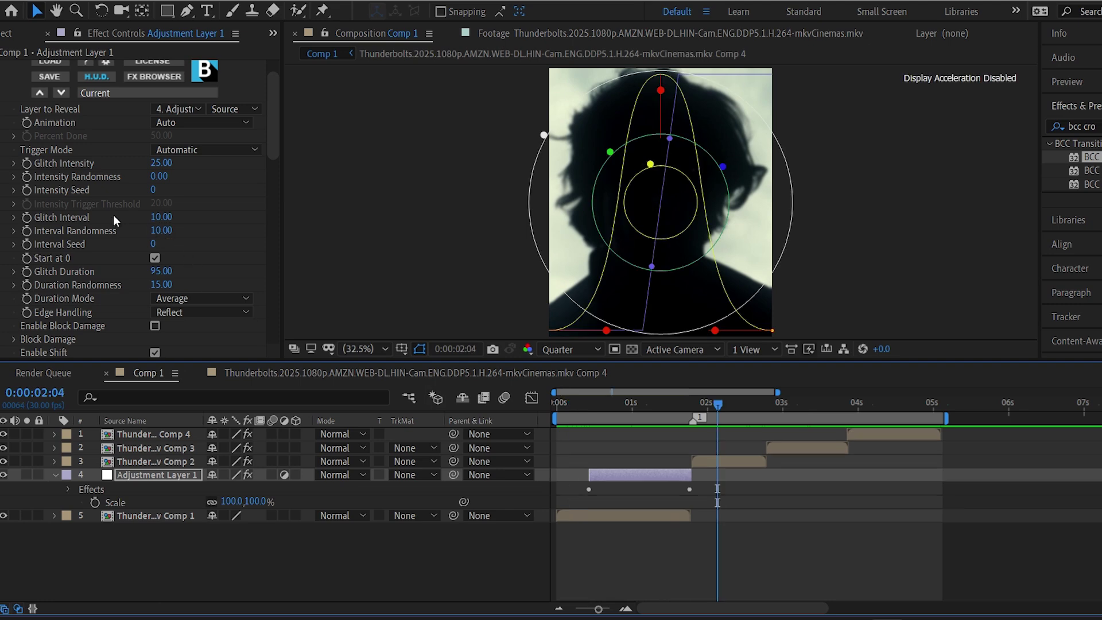
- Review the adjustment layer's effect settings and preview the transition from 0:00:00:12
scroll(112, 215, "down", 10)
scroll(102, 243, "down", 4)
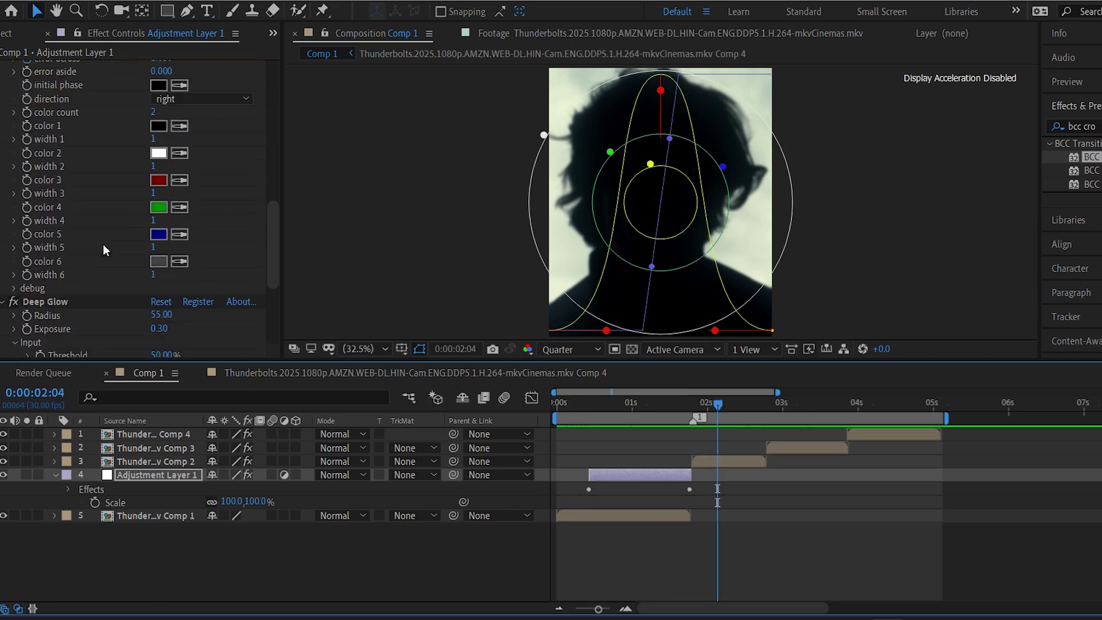
scroll(102, 244, "down", 15)
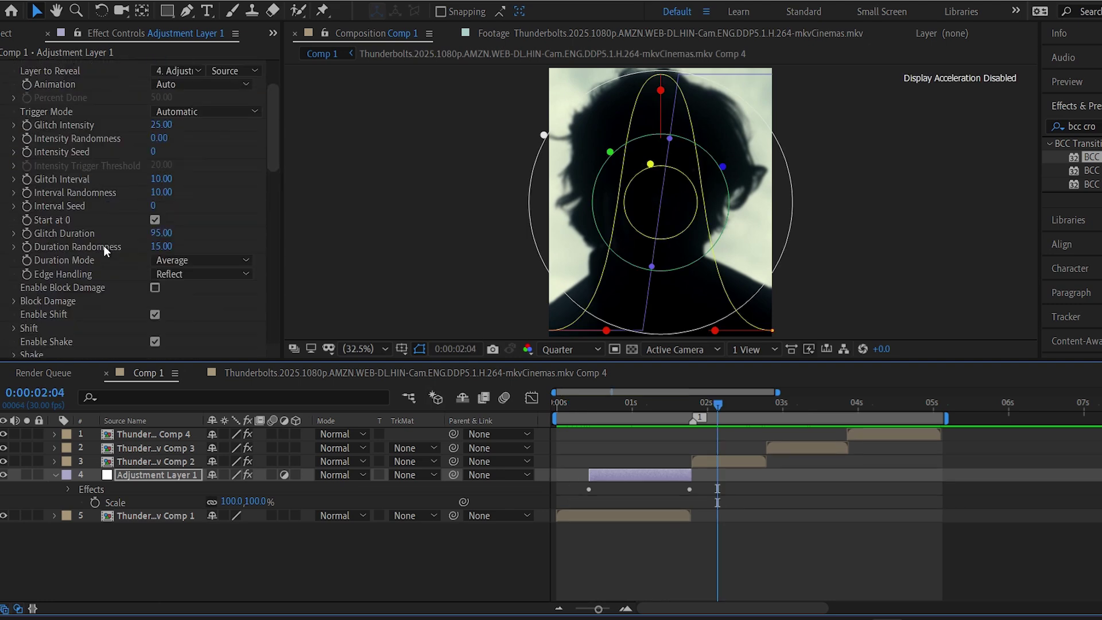
scroll(125, 318, "down", 1)
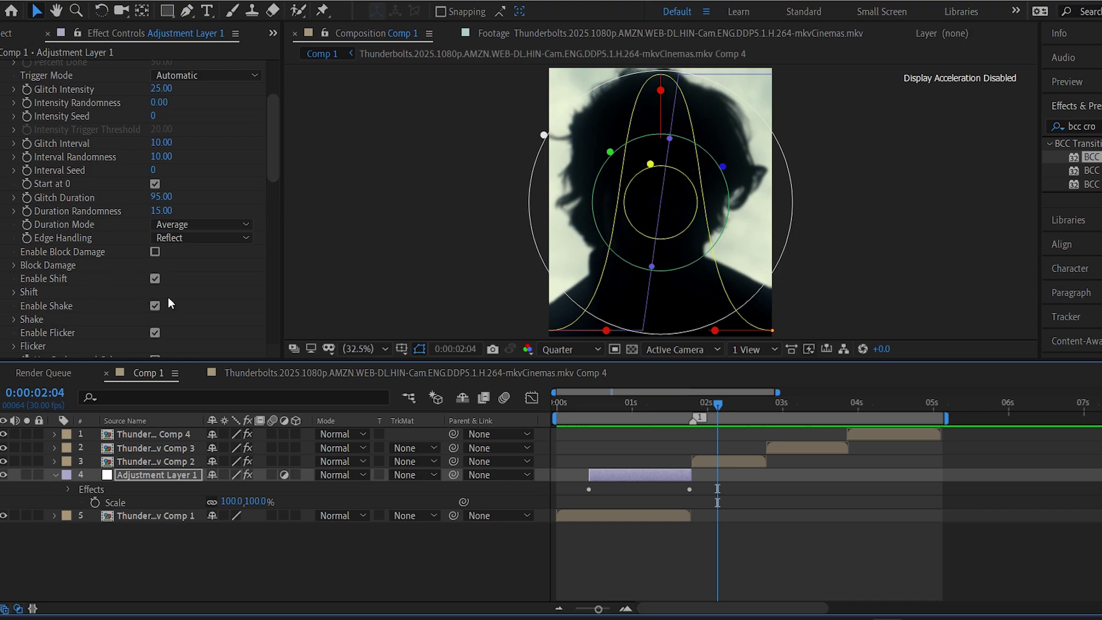
scroll(123, 235, "up", 3)
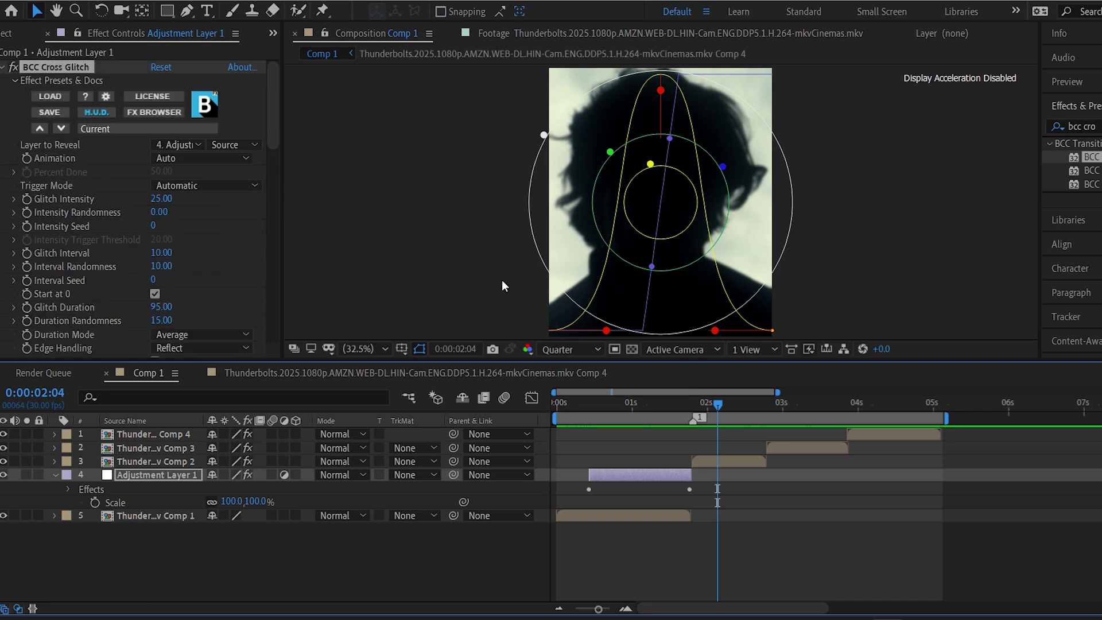
left_click(587, 404)
key("space")
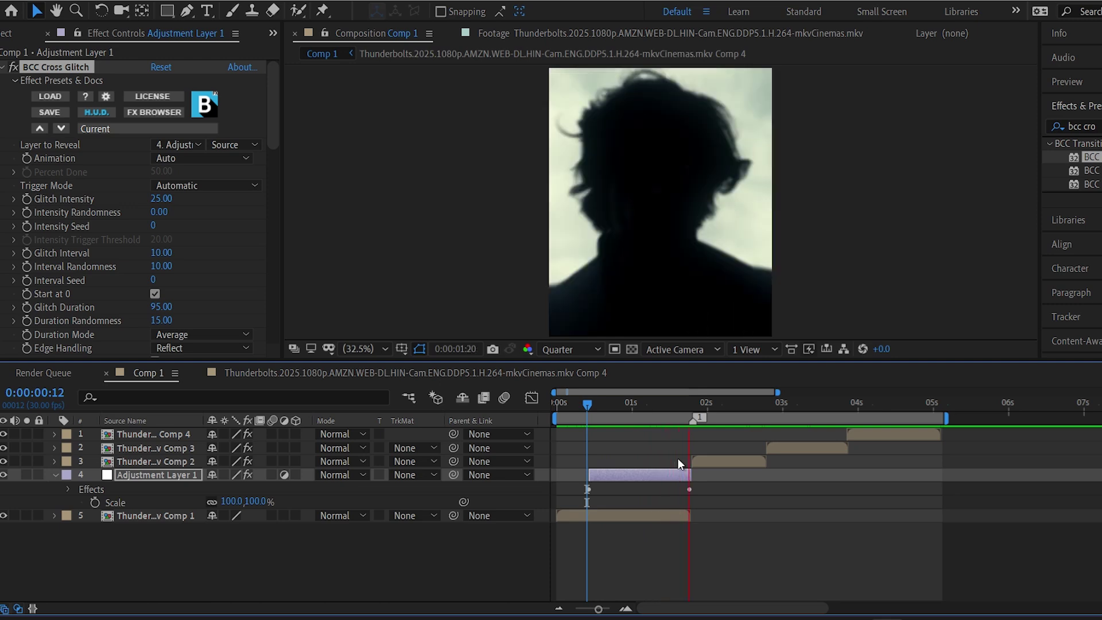
left_click(652, 403)
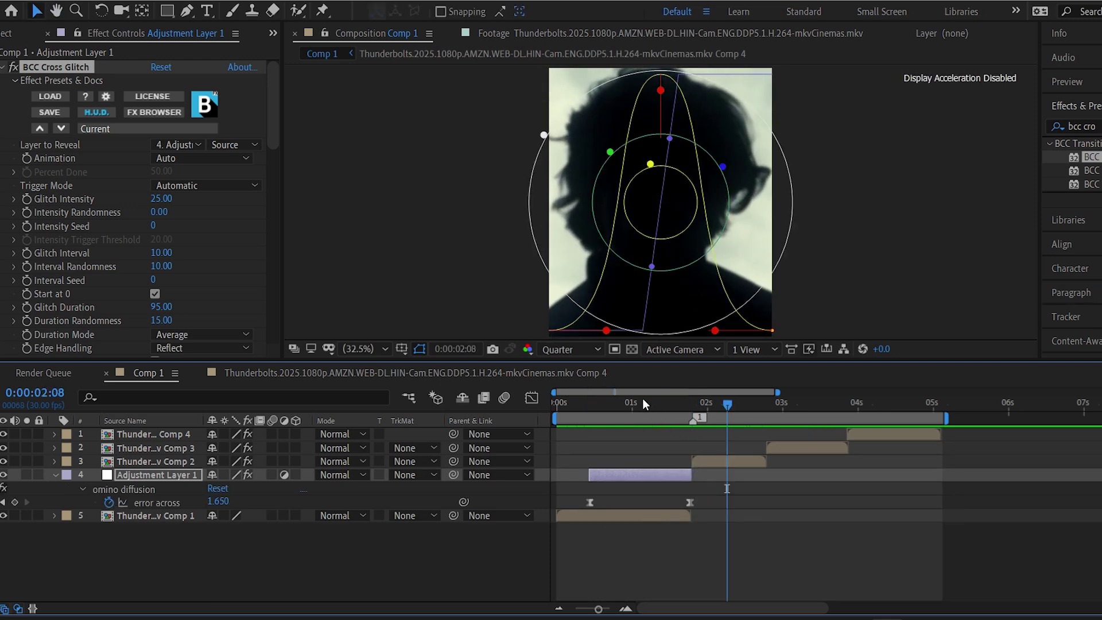
- Apply BCC Halftone to Adjustment Layer 1 with the playhead at 0:00:01:04
key("u")
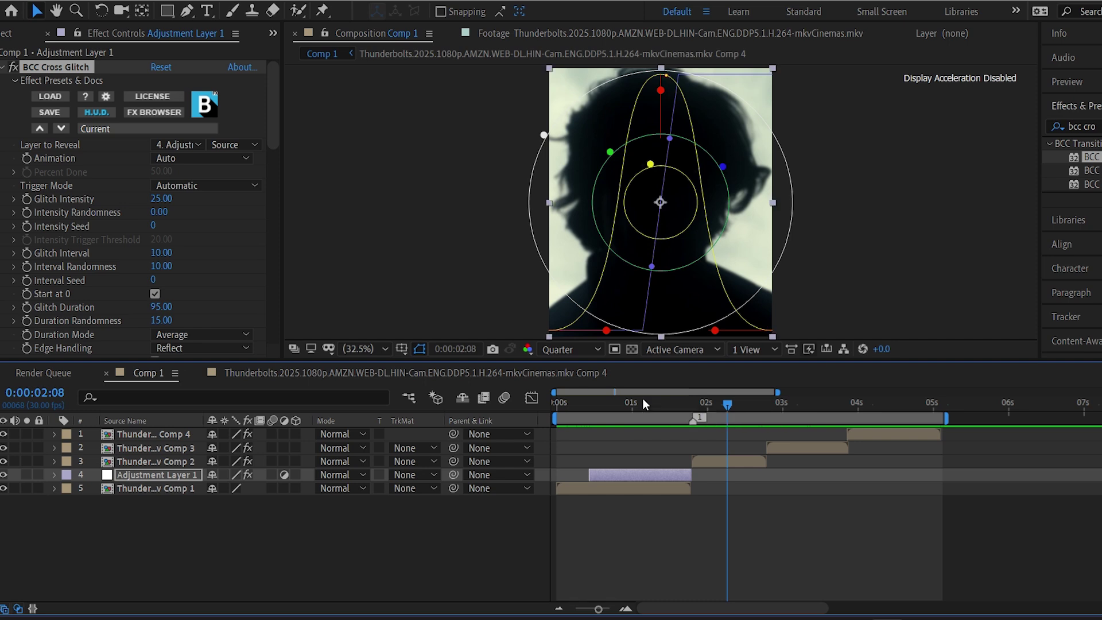
left_click(642, 400)
left_click(1095, 126)
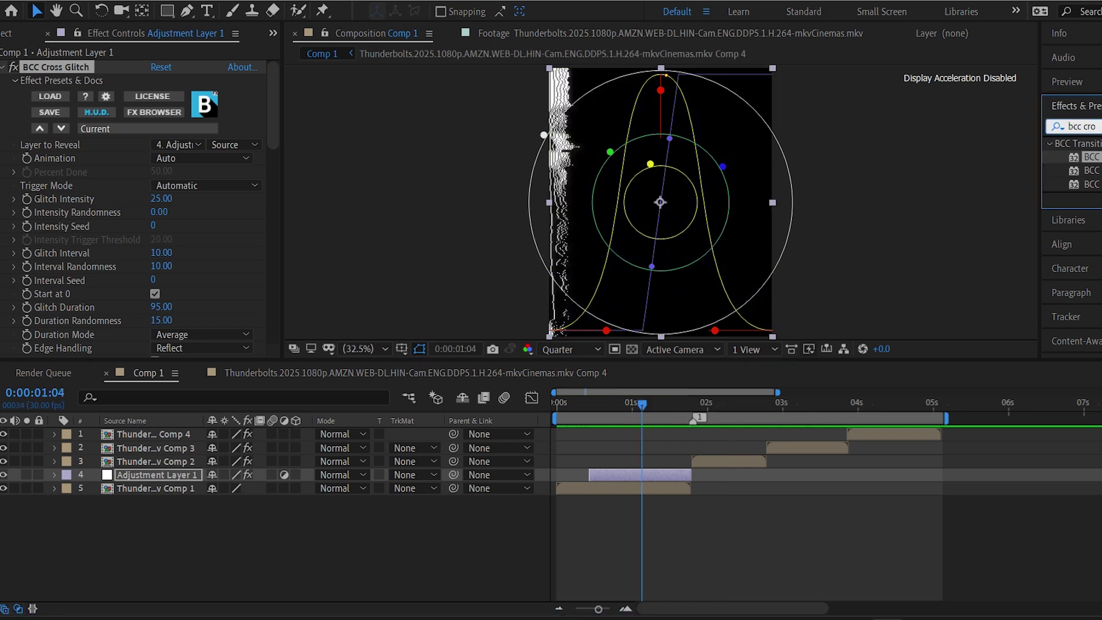
key("BackSpace")
key("BackSpace")
type("hl")
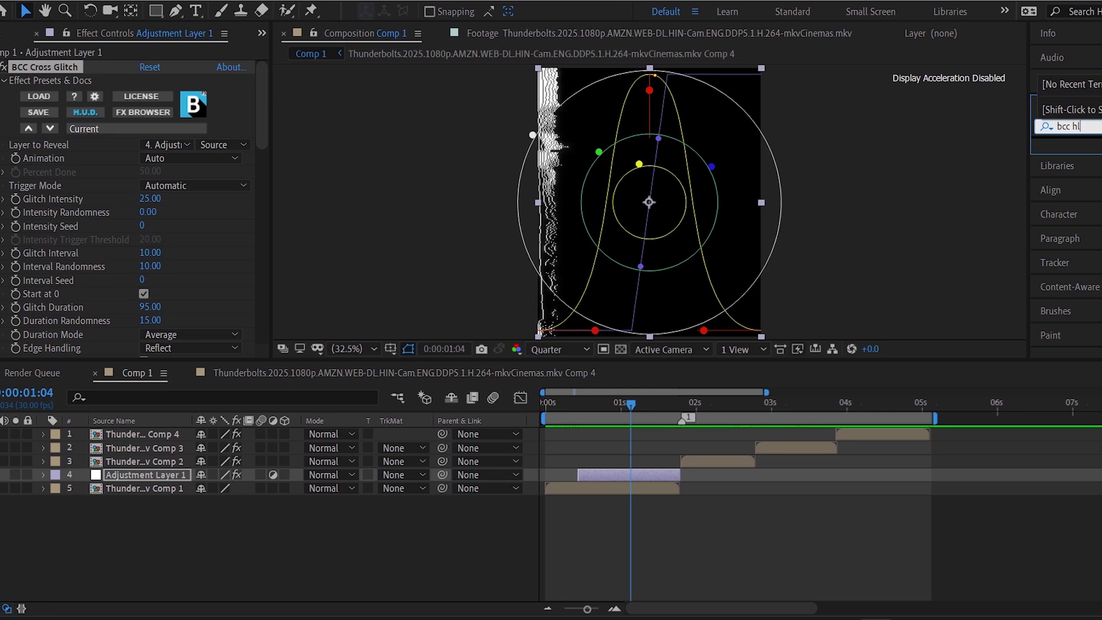
key("BackSpace")
key("BackSpace")
key("BackSpace")
key("BackSpace")
type("alf")
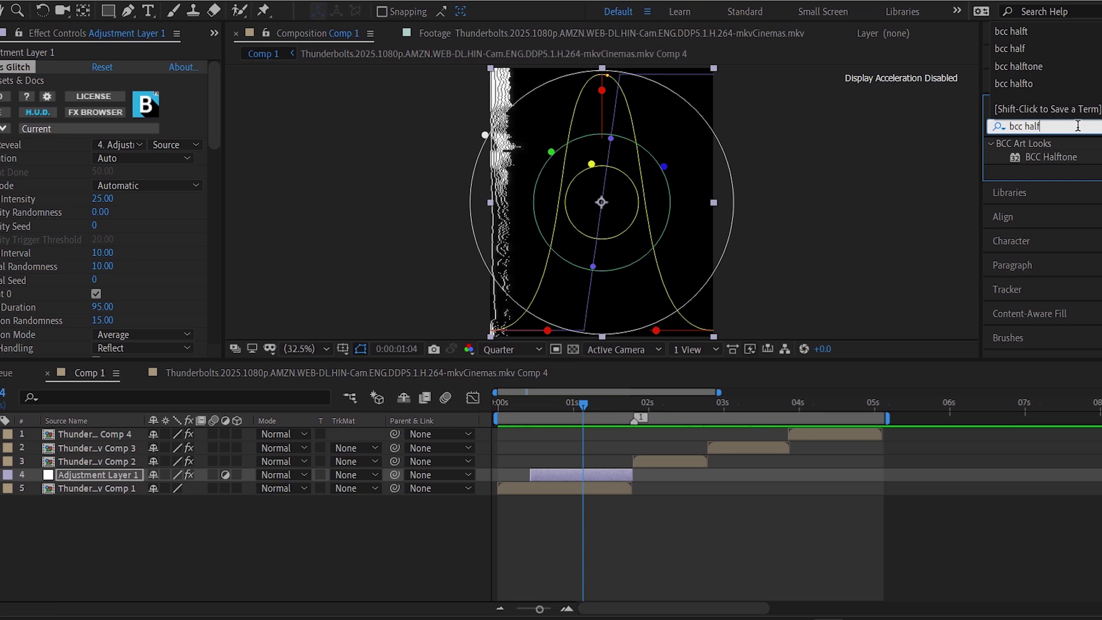
double_click(1036, 157)
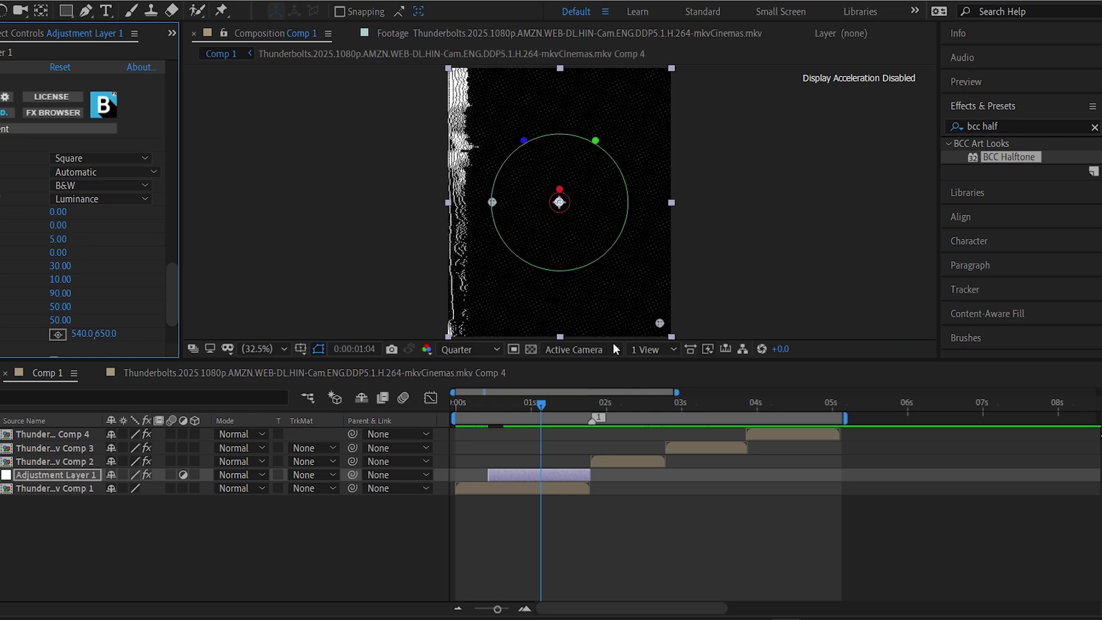
- Examine the halftone at full resolution at 0:00:01:01 and 0:00:01:12, and return the preview resolution to Quarter
left_click(554, 396)
mouse_move(560, 405)
left_mouse_down()
mouse_move(569, 405)
mouse_move(516, 410)
mouse_move(555, 408)
left_mouse_up()
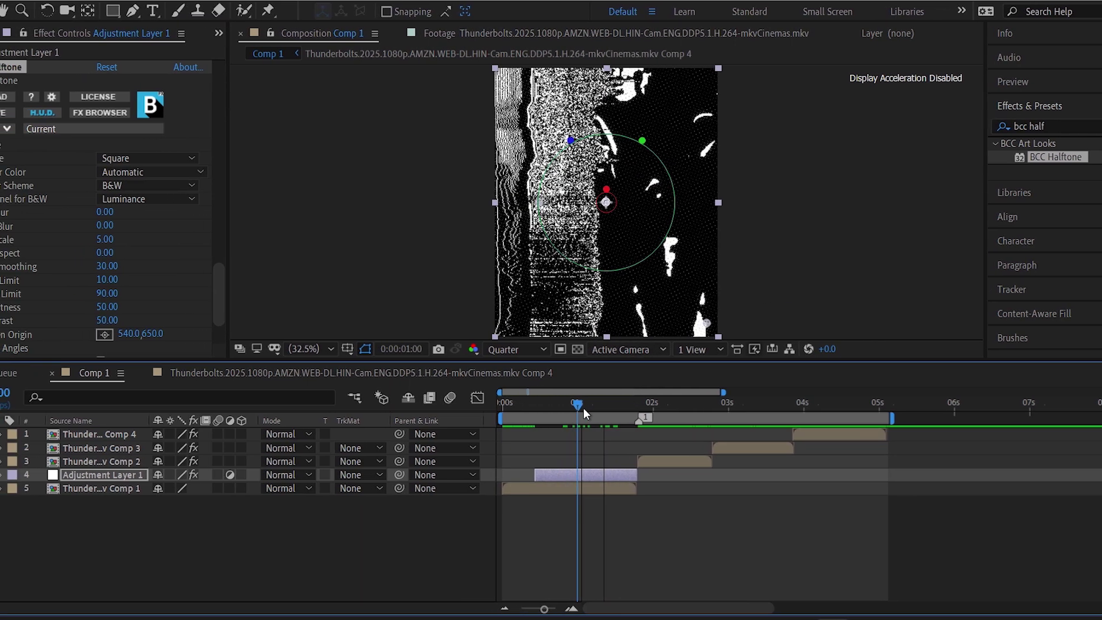
left_click(493, 349)
left_click(517, 384)
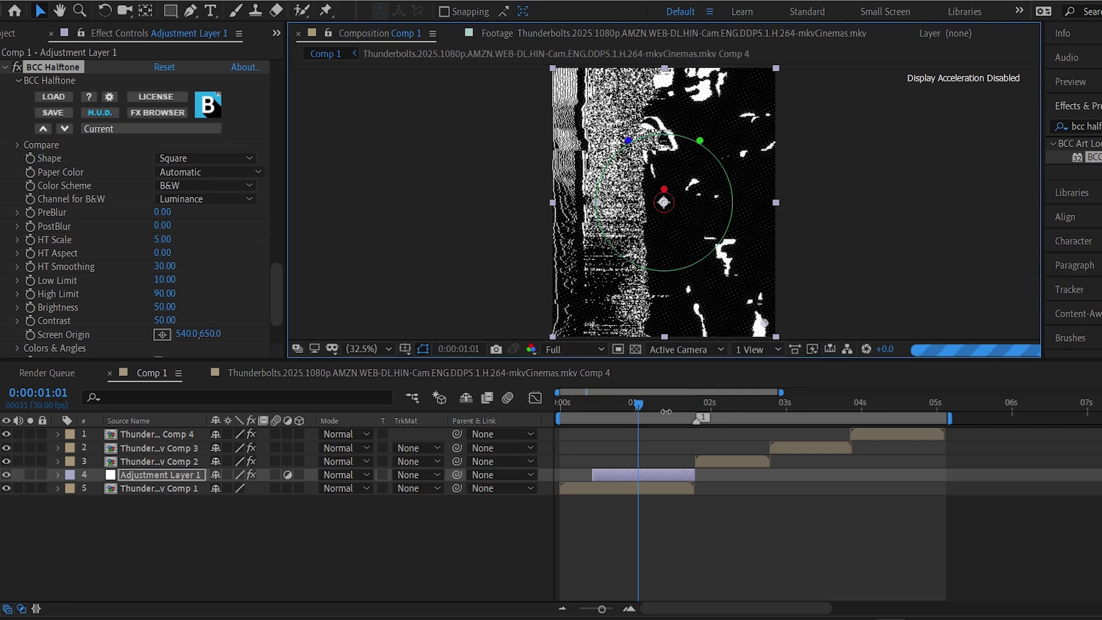
left_click(664, 407)
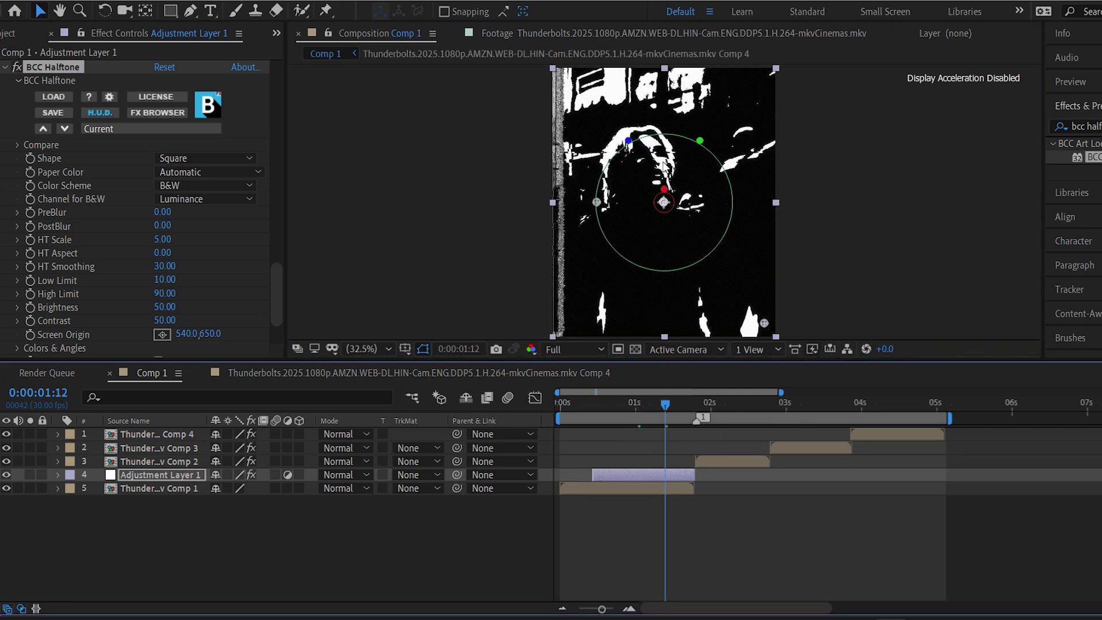
left_click(573, 349)
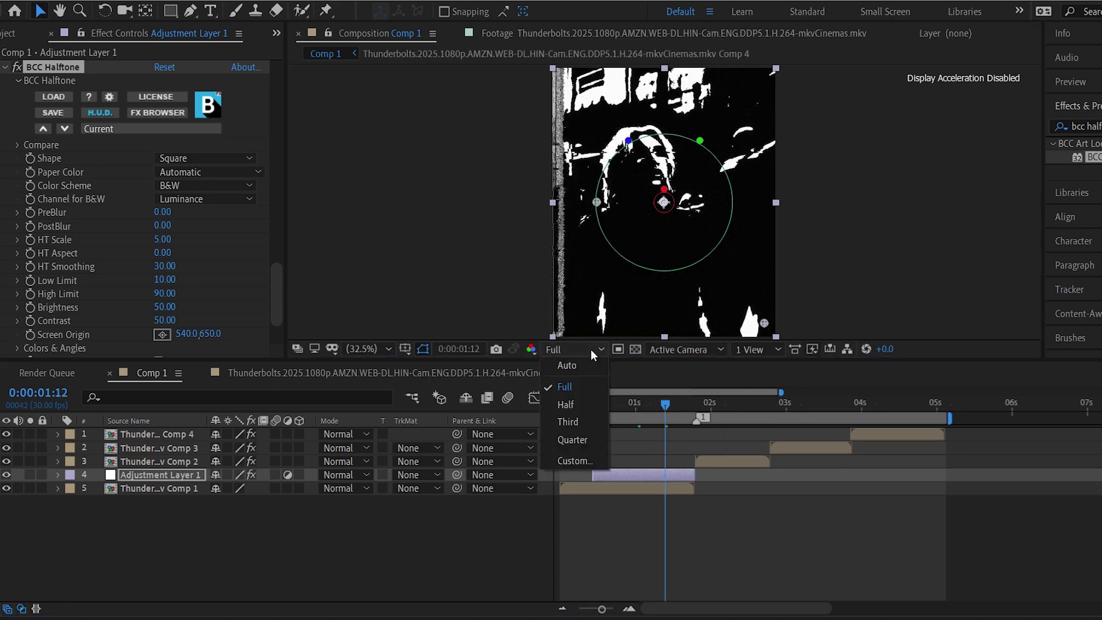
left_click(580, 442)
- Preview the halftone transition from the start of the composition
left_click_drag(571, 406, 546, 401)
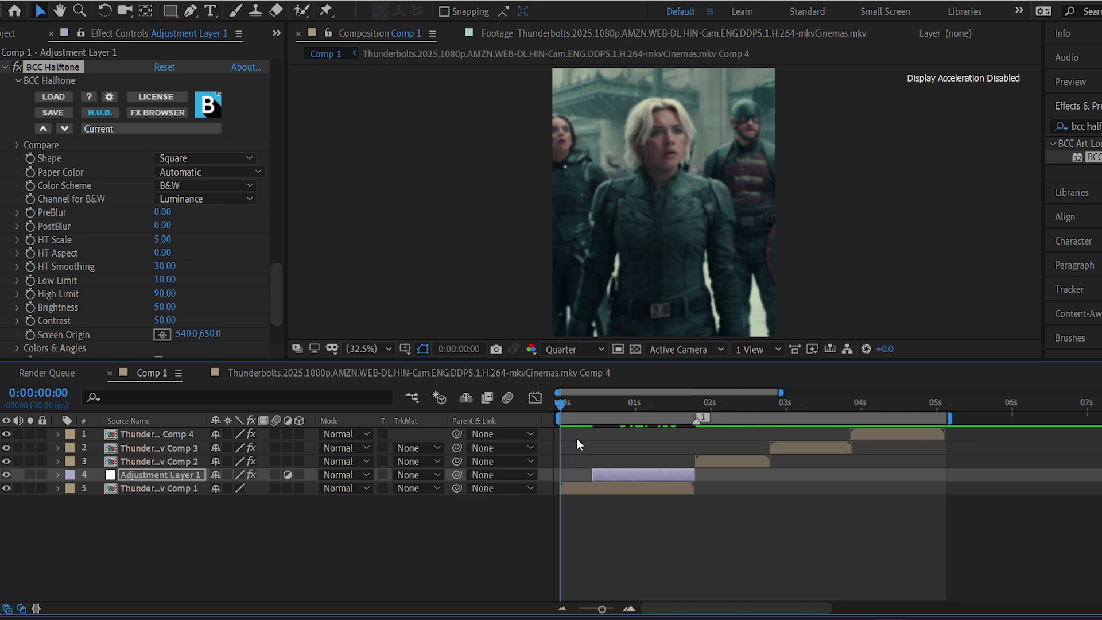
key("space")
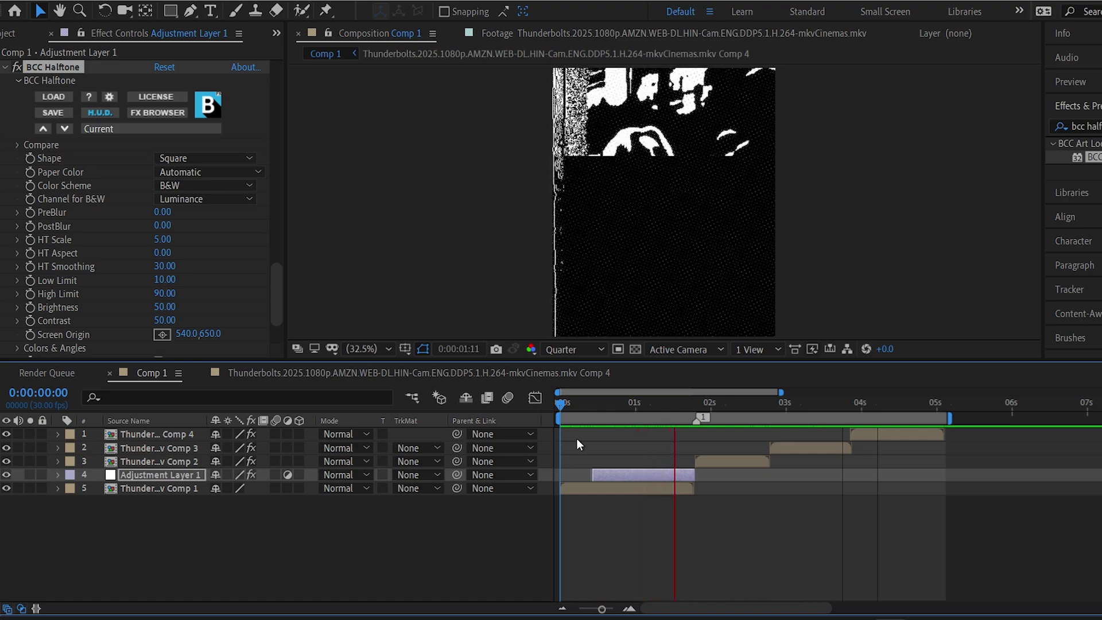
key("space")
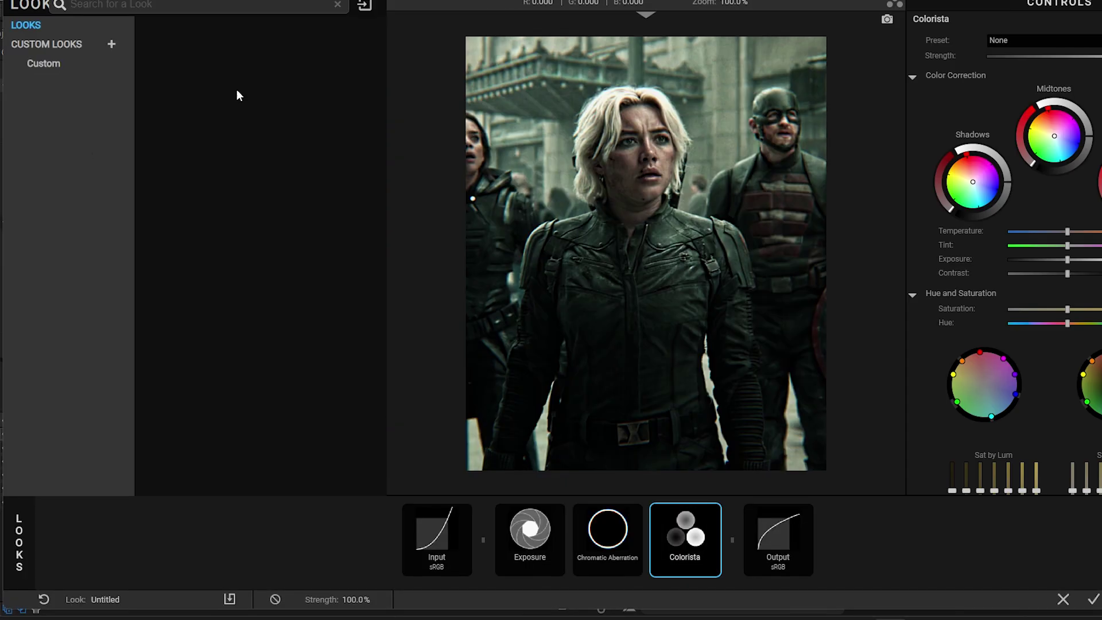
- Remove the Chromatic Aberration tool from the colour look and preview the graded composition from the start
key("Delete")
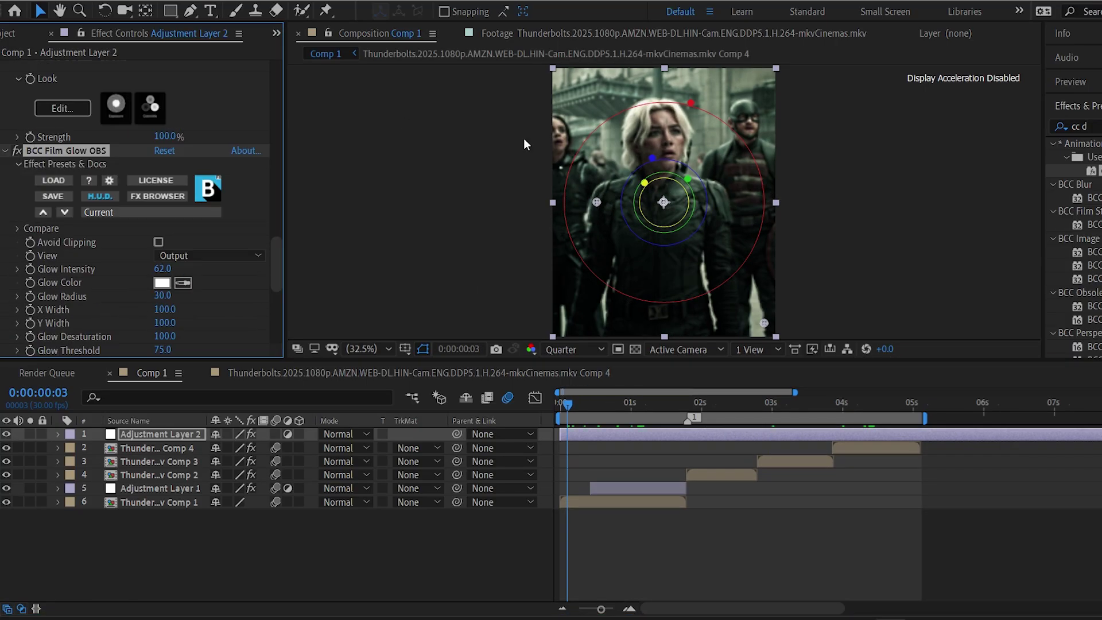
left_click(615, 455)
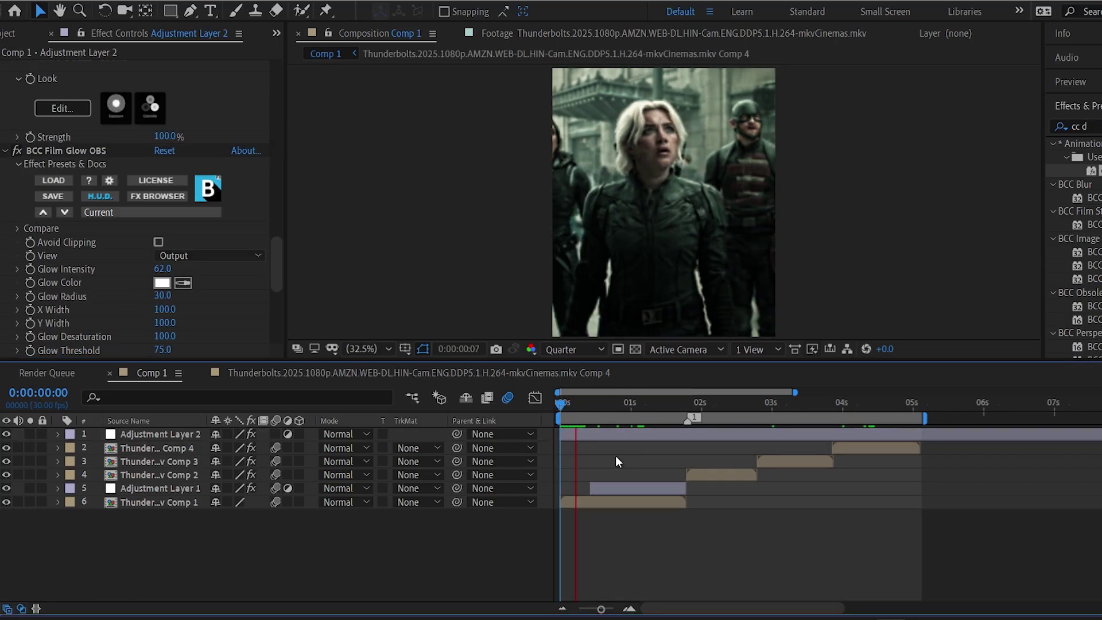
key("space")
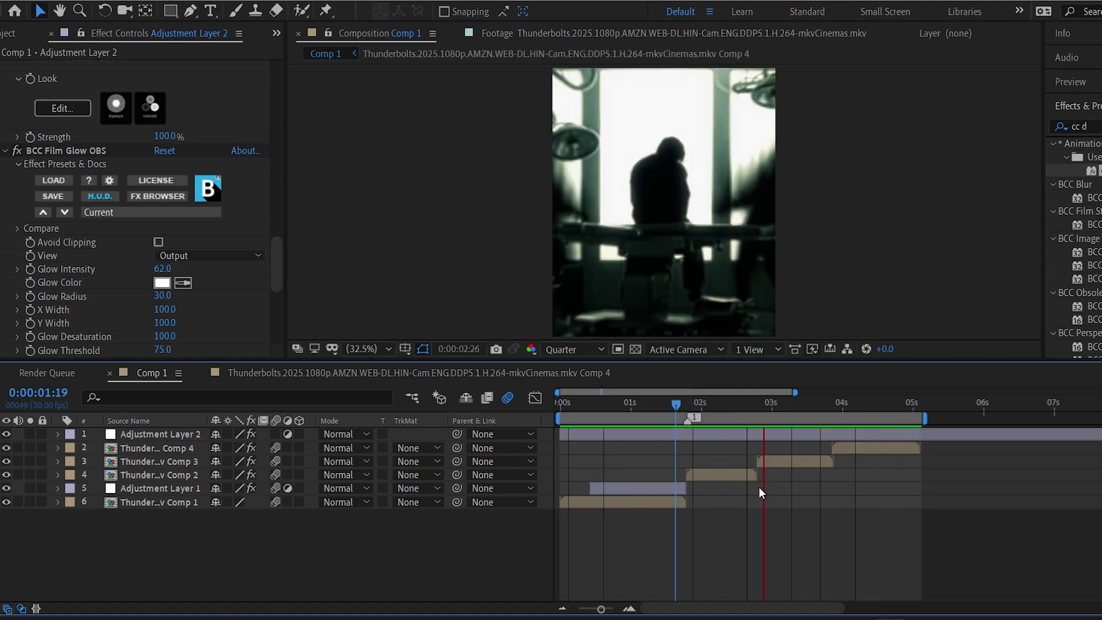
- Create an adjustment layer above the second clip and trim it around the cut, starting at 0:00:01:07
left_click_drag(697, 407, 725, 409)
left_click(723, 475)
key("i")
key("ctrl+alt+y")
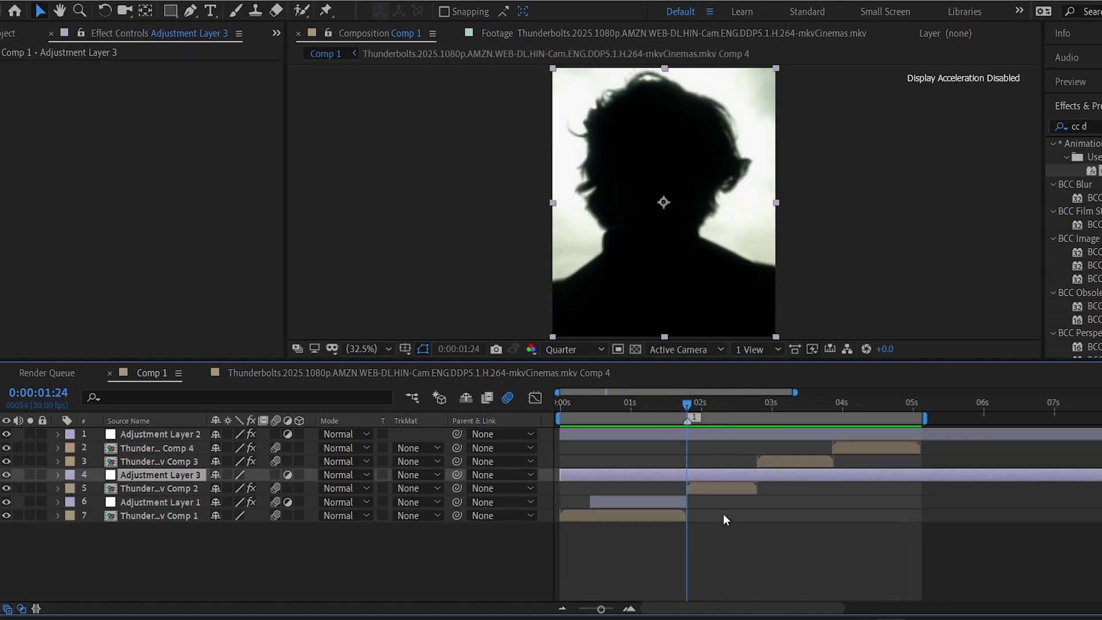
left_click(647, 404)
key("alt+bracketleft")
left_click(729, 403)
key("alt+bracketright")
key("i")
- Apply the S_Shake preset to Adjustment Layer 3 and shift the layer so its middle amplitude keyframe sits on the cut at 0:00:01:24
left_click(1088, 126)
type("s_")
double_click(1093, 184)
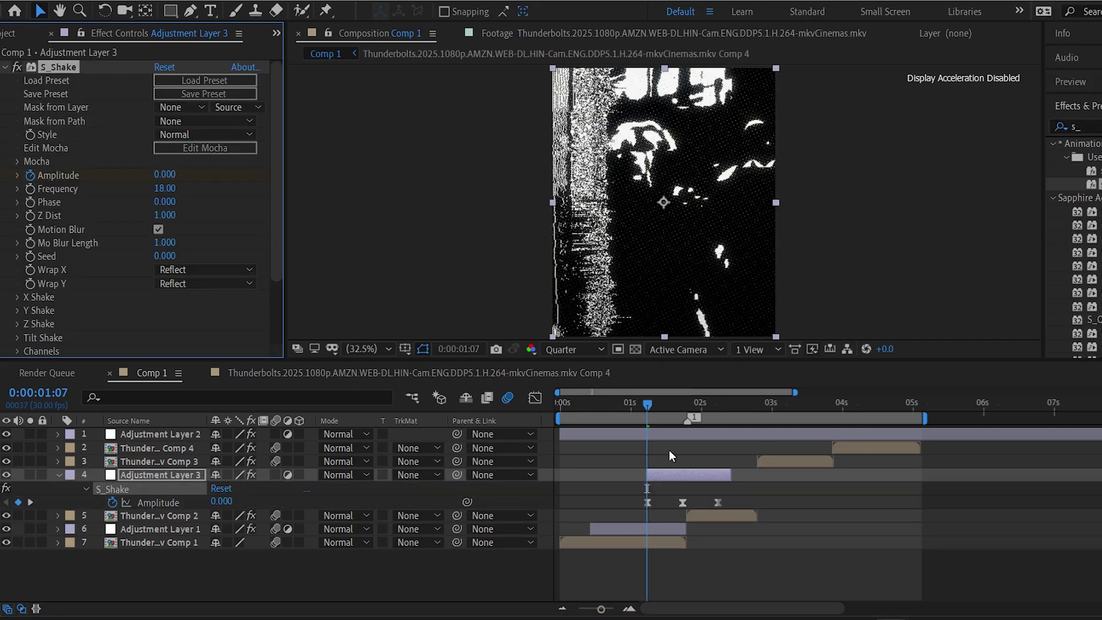
left_click_drag(673, 474, 678, 474)
left_click_drag(647, 404, 686, 408)
- Preview the shake at the cut and set the middle keyframe's amplitude to 0.1
key("space")
key("space")
left_click(221, 500)
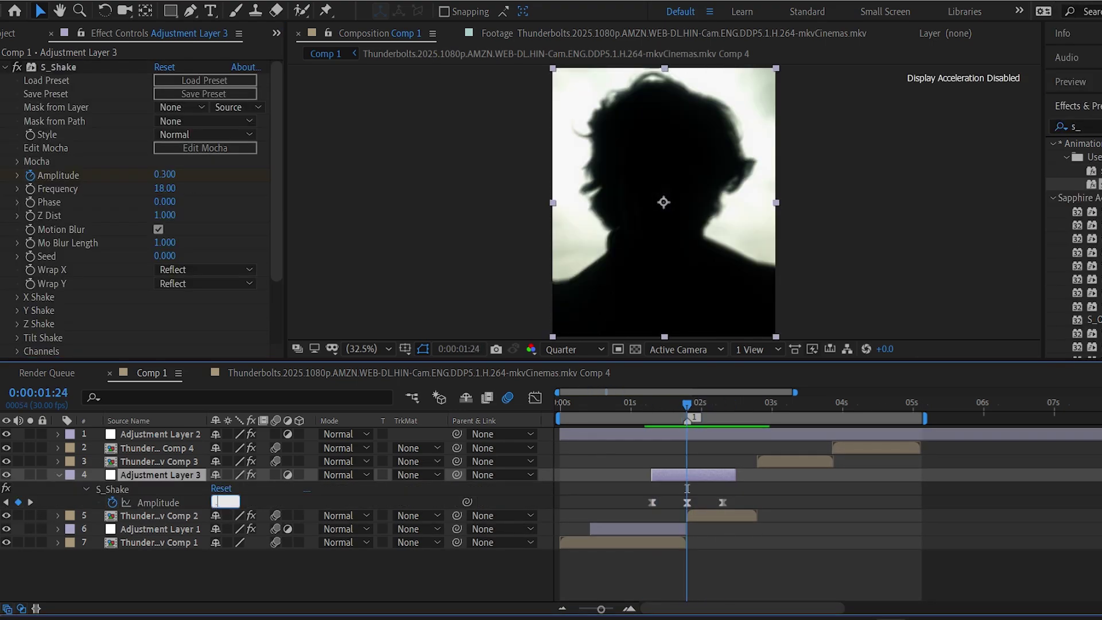
type("0.1")
key("Return")
- Preview the weaker shake from 0:00:01:09 and delete Adjustment Layer 3
left_click(651, 404)
key("space")
key("space")
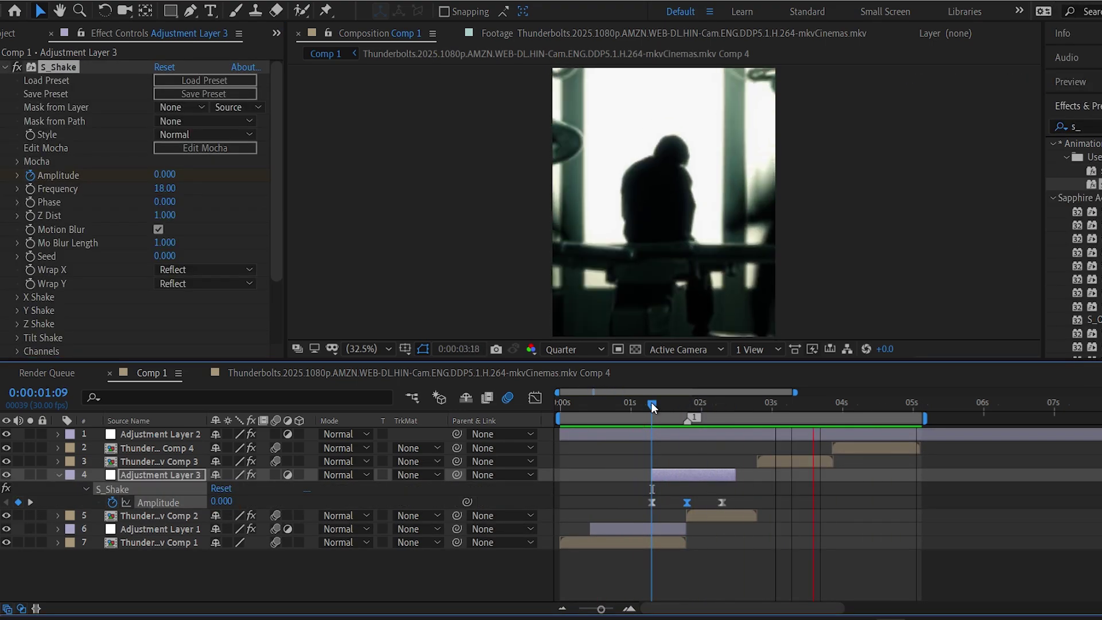
key("Delete")
- Select the second clip and preview the full composition from the start
left_click(712, 475)
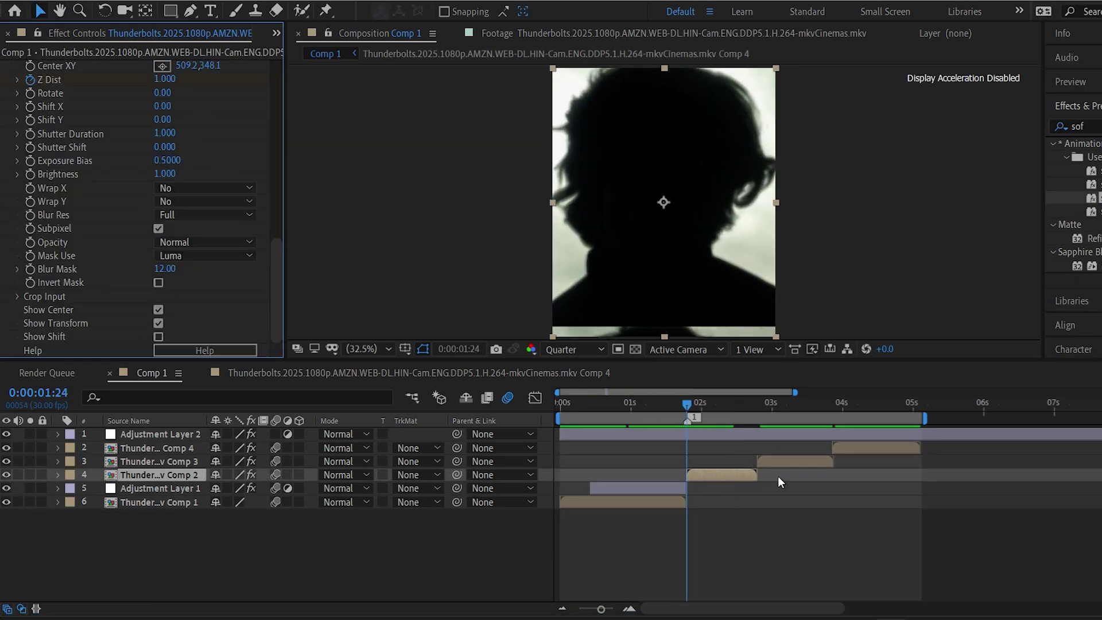
left_click(617, 404)
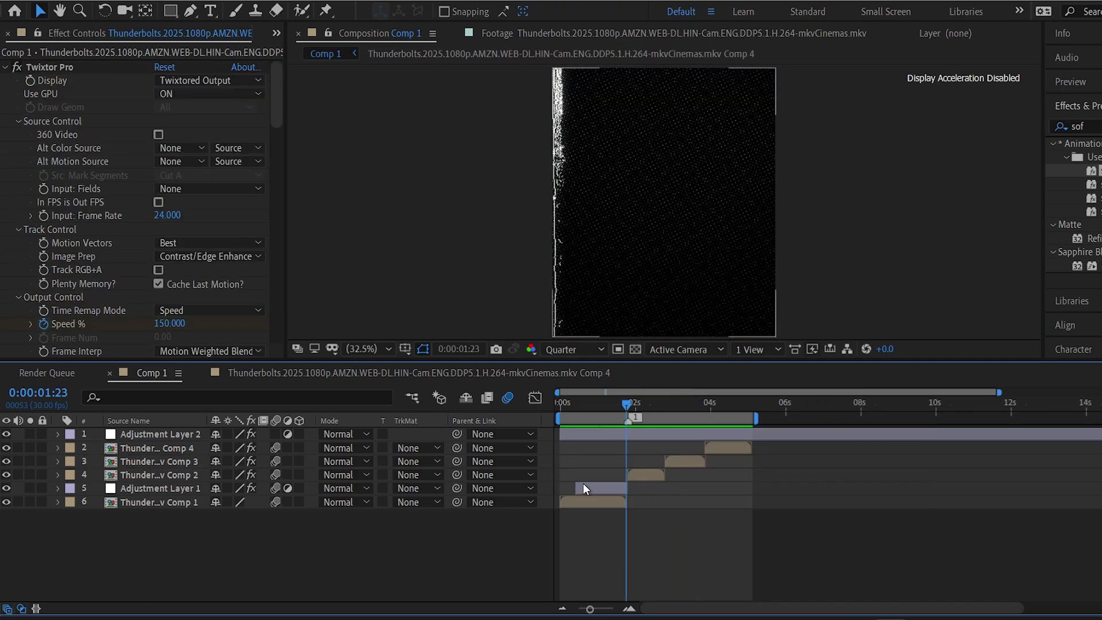
left_click_drag(573, 405, 543, 404)
key("space")
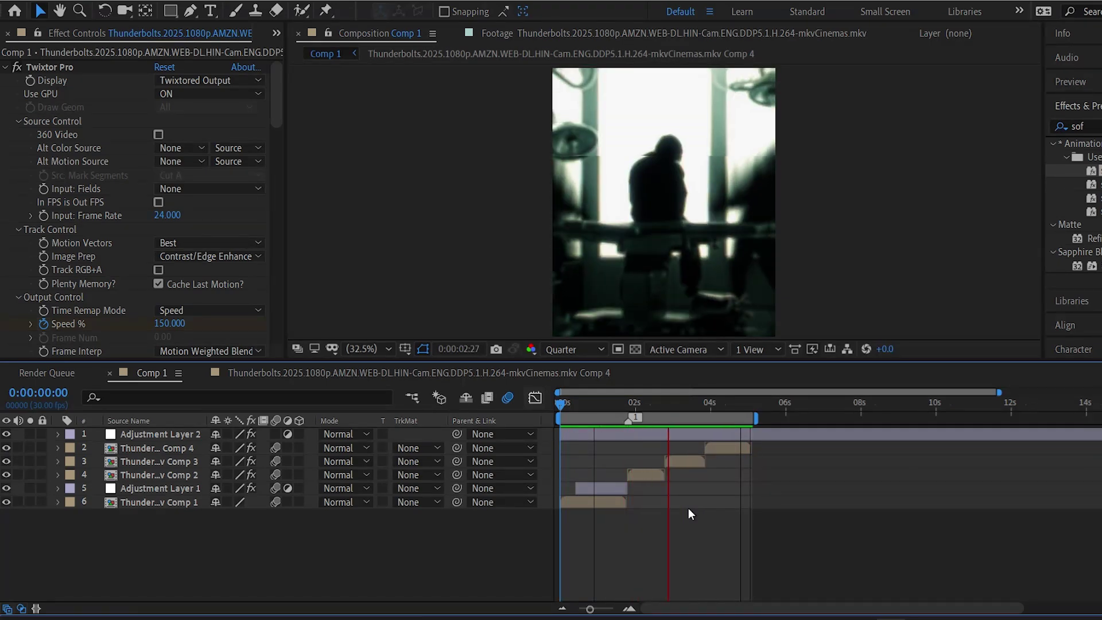
key("space")
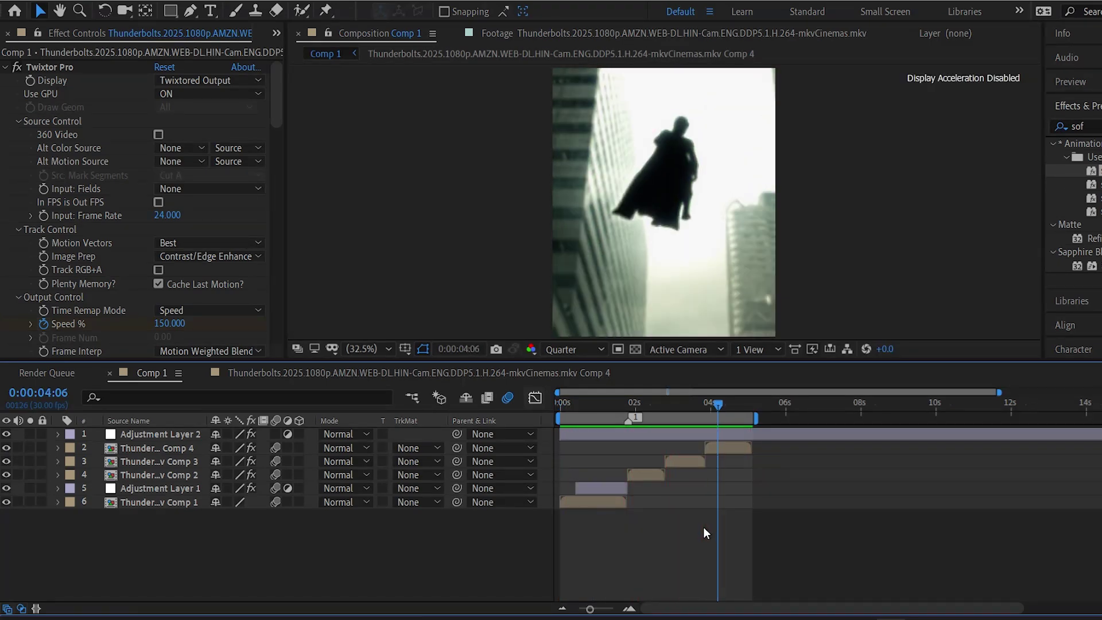